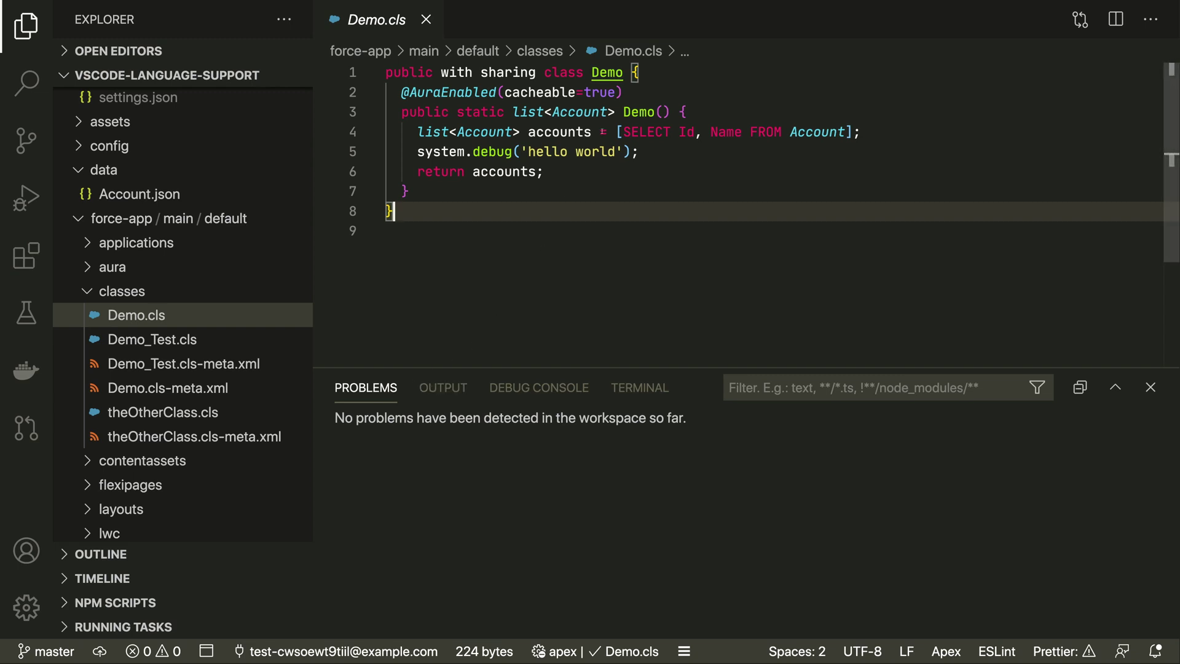
Step: Replace 'world' in the debug message with UserInfo.getFirstName() using IntelliSense
double_click(581, 151)
key(BackSpace)
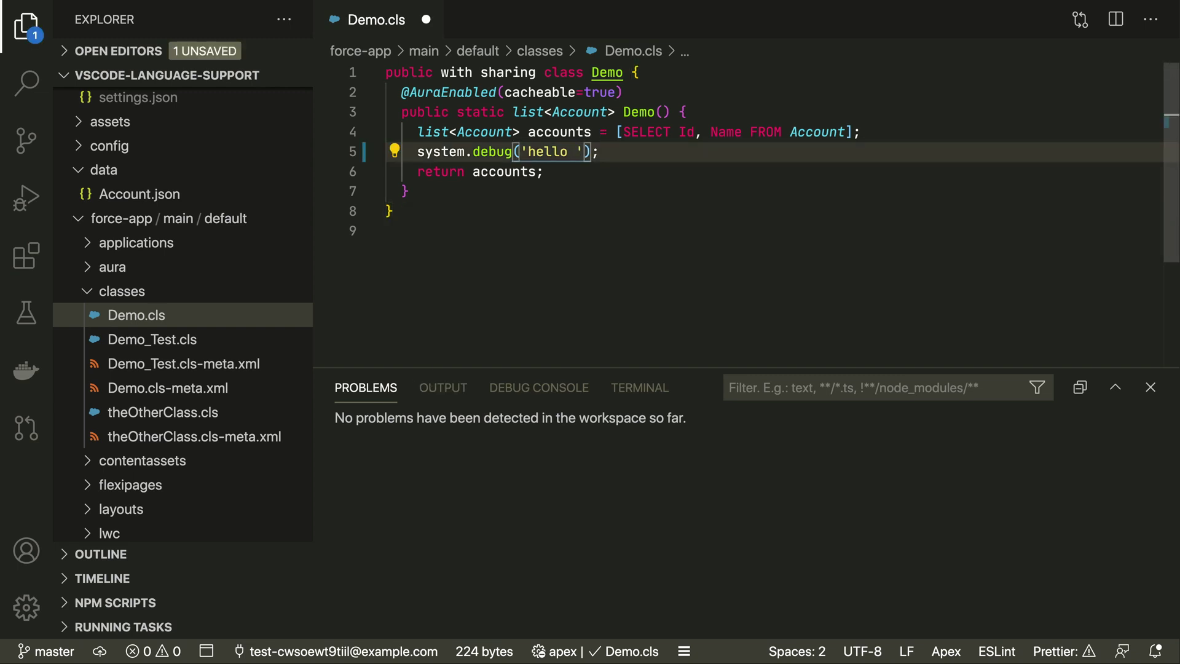
text(+ Userinf)
key(Return)
text(.g)
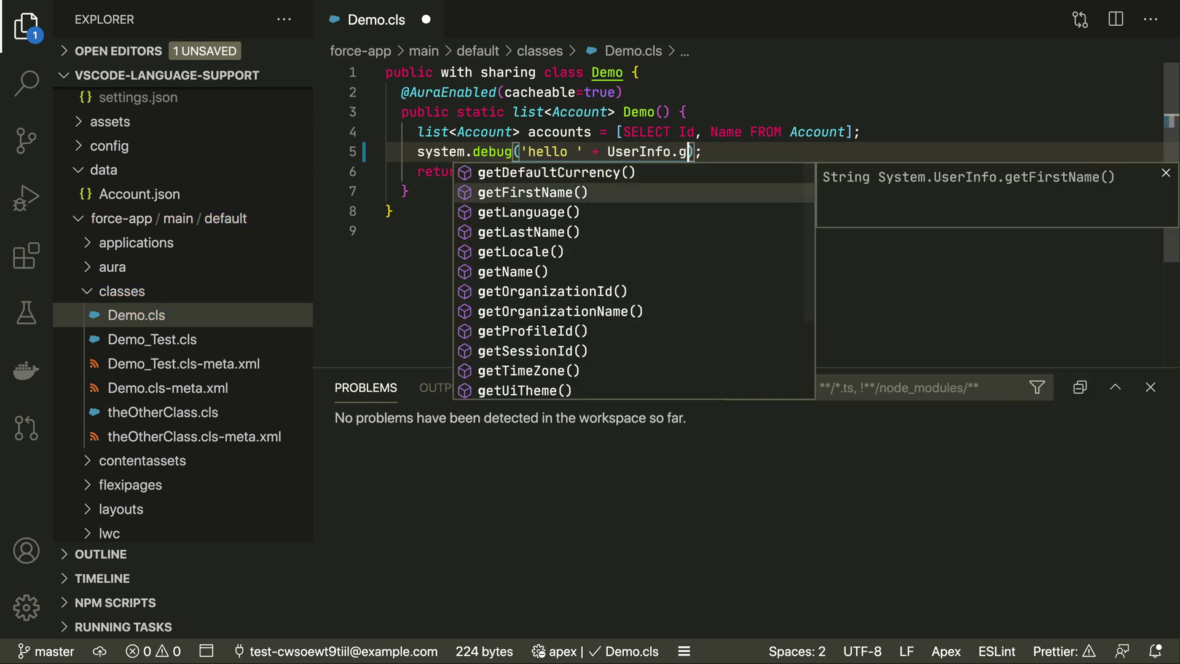
key(Return)
Step: Add a theOtherClass.getObjectName(recordId) call on the line below the debug message
key(End)
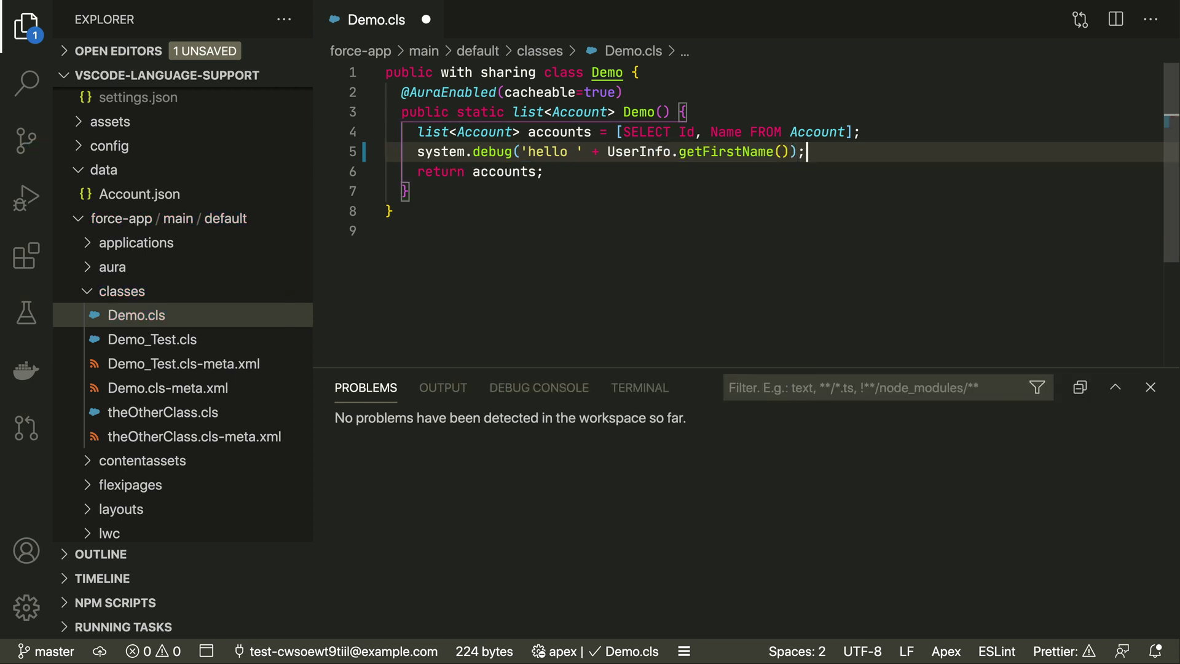
key(Return)
text(theO)
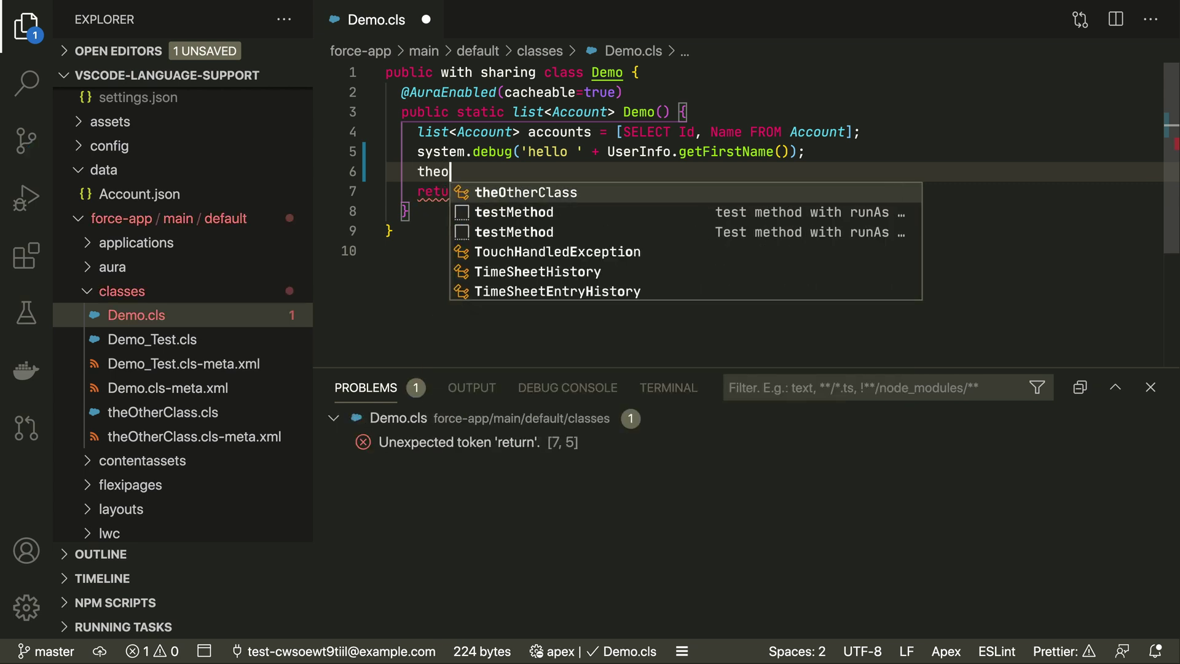
key(Return)
text(.)
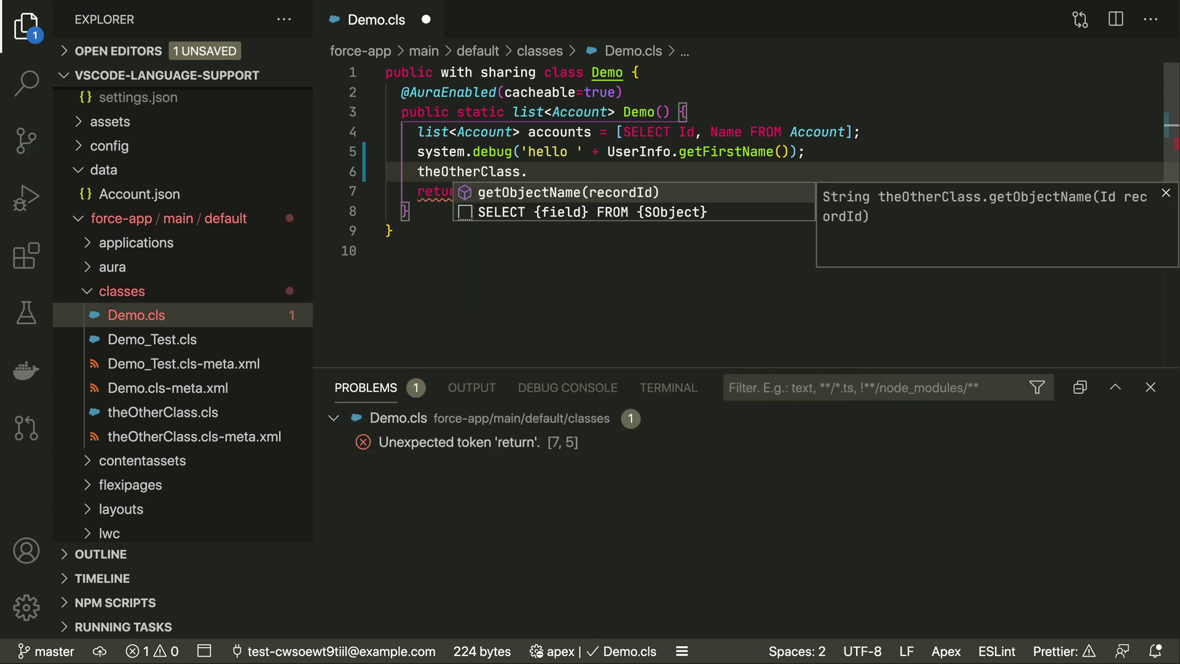
key(Return)
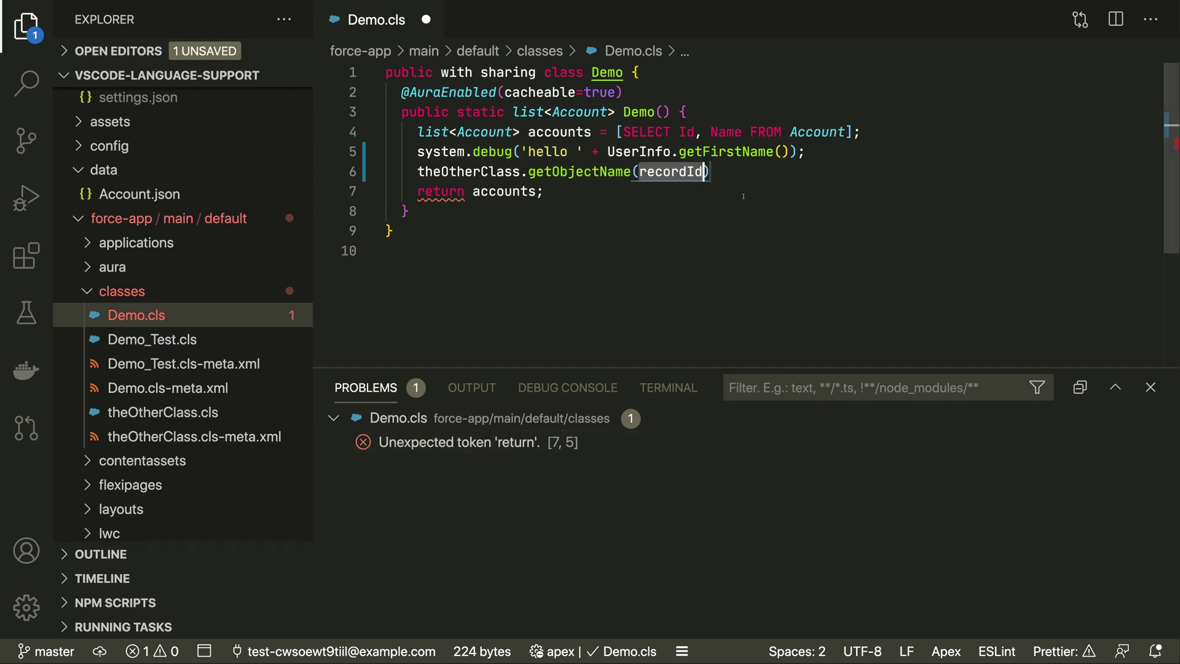
click(736, 174)
text(;)
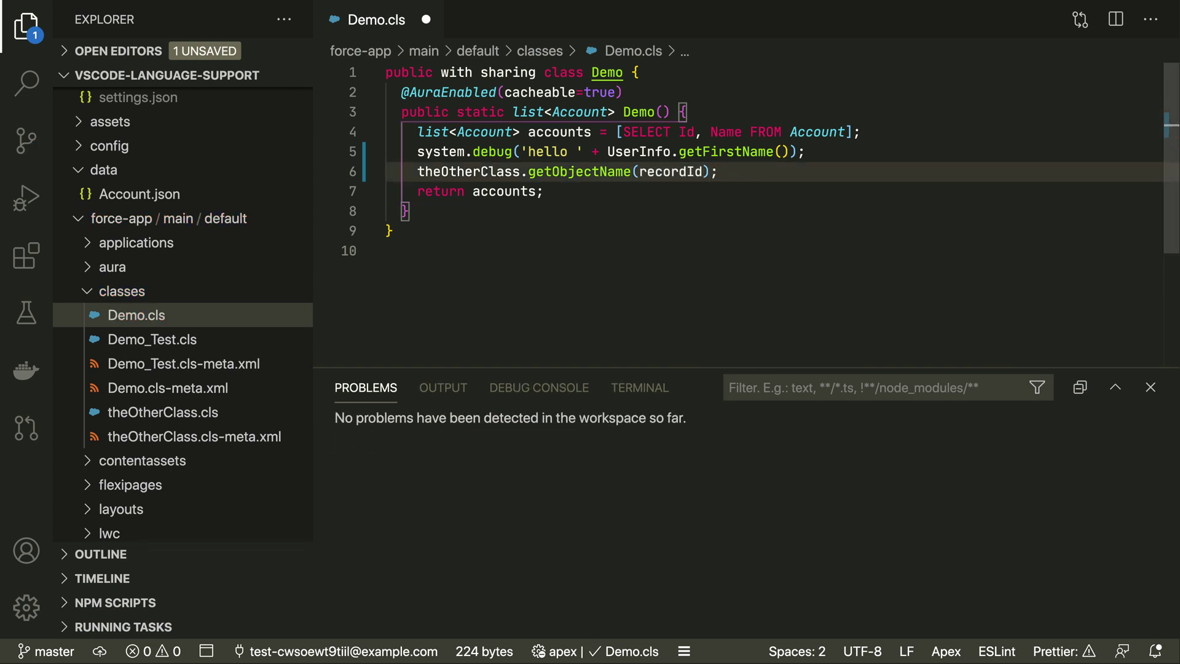
Step: Replace the getObjectName line with formap and try-catch-finally snippets
key(shift+Home)
text(form)
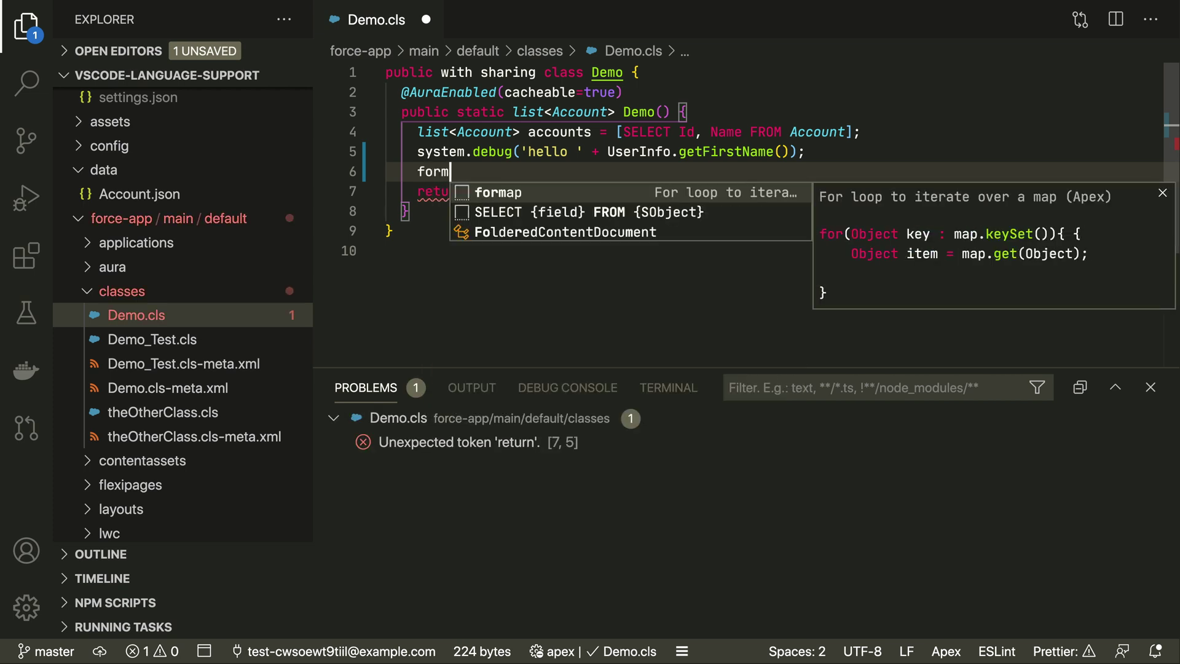
text(a)
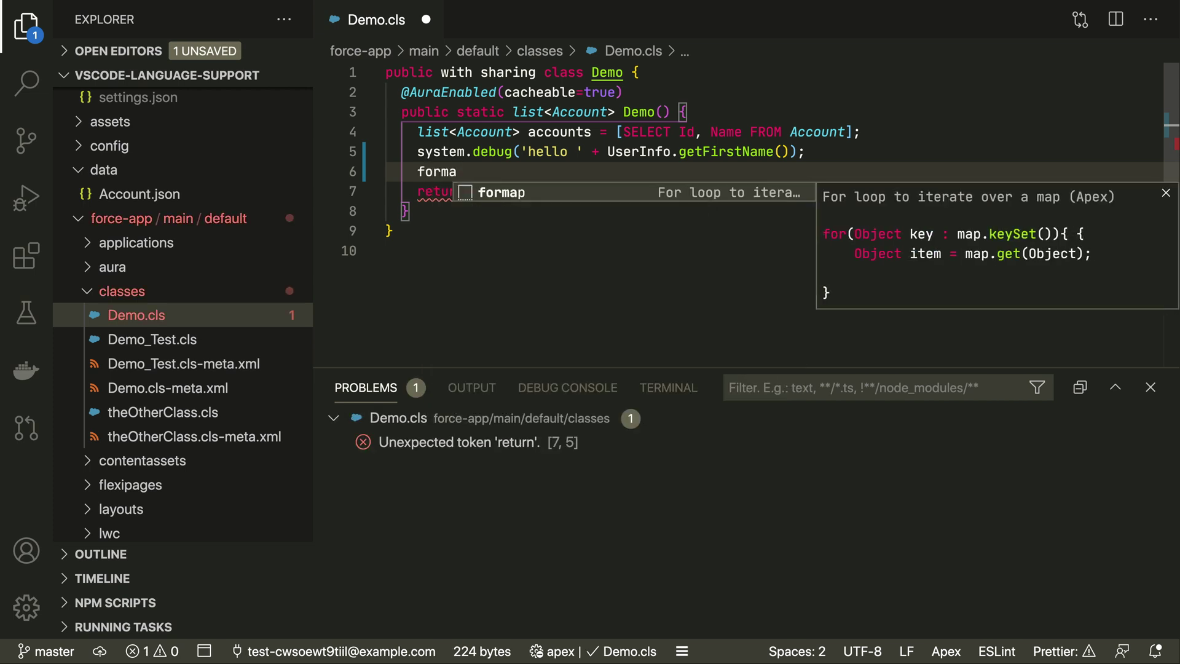
key(Return)
text(try)
key(Down)
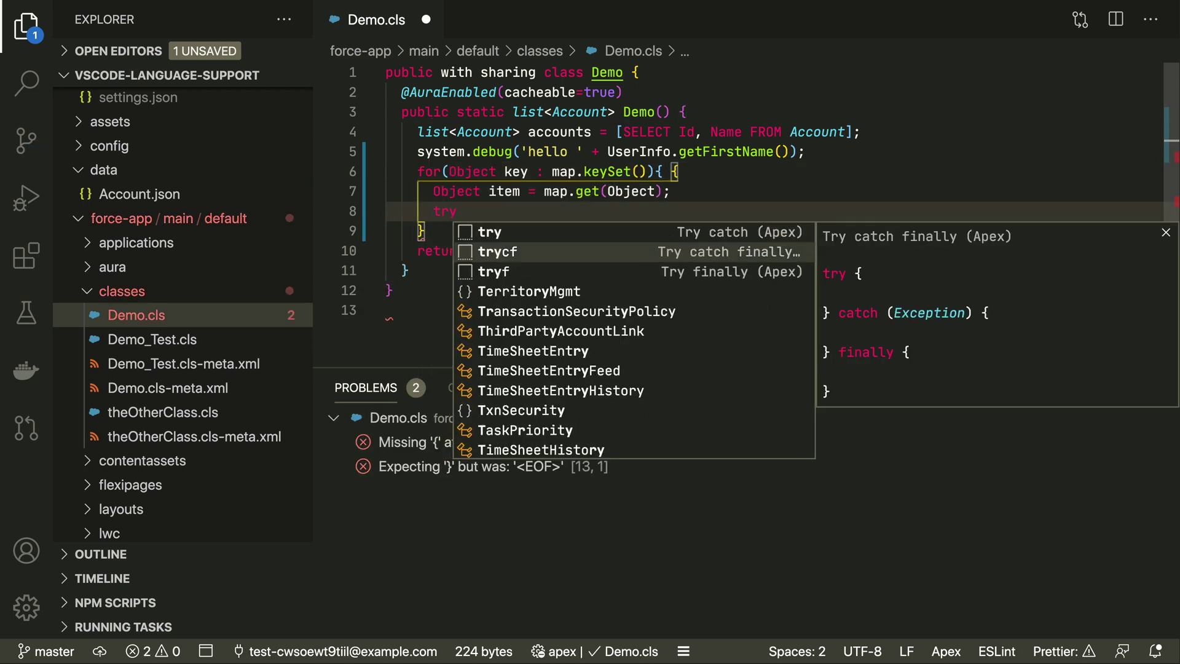
key(Return)
scroll(585, 211, down, 3)
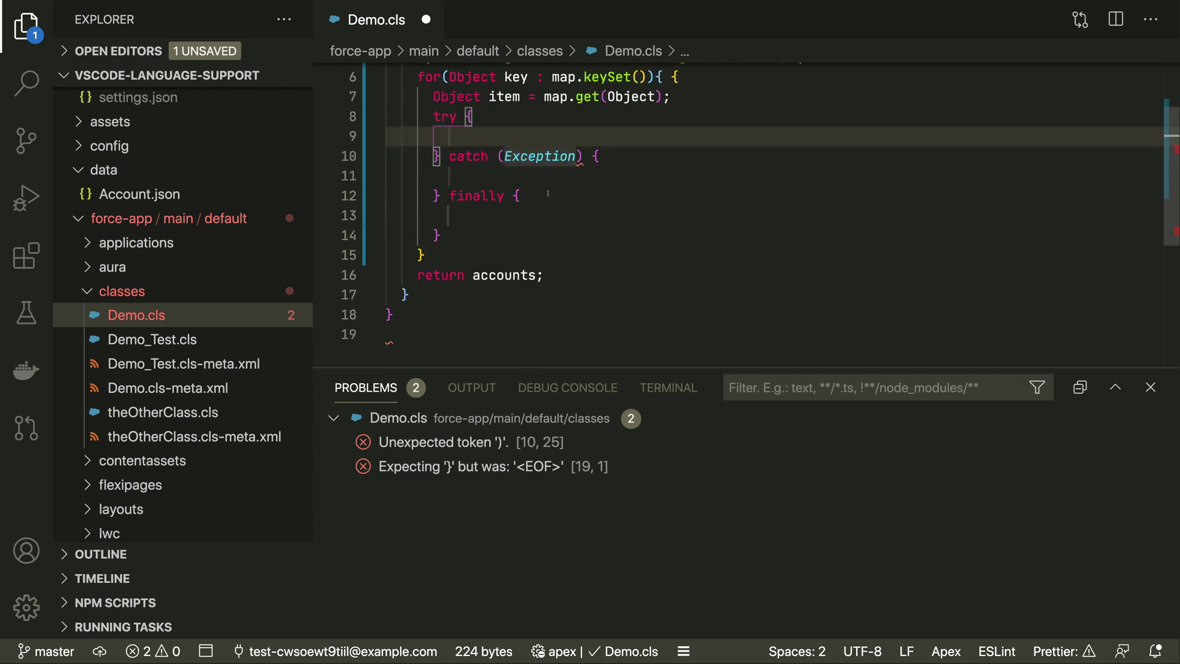
Step: Delete the inserted snippets and give the Account query lowercase select and extra spacing
drag(421, 73, 430, 240)
key(BackSpace)
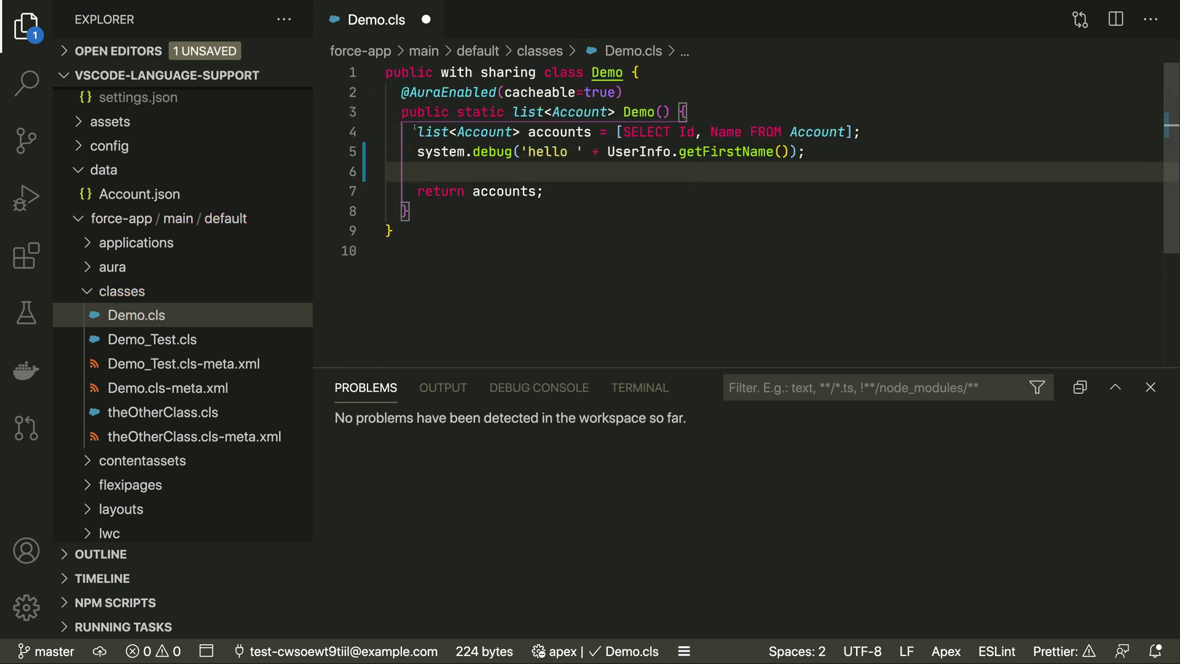
click(908, 133)
key(ctrl+z)
key(ctrl+z)
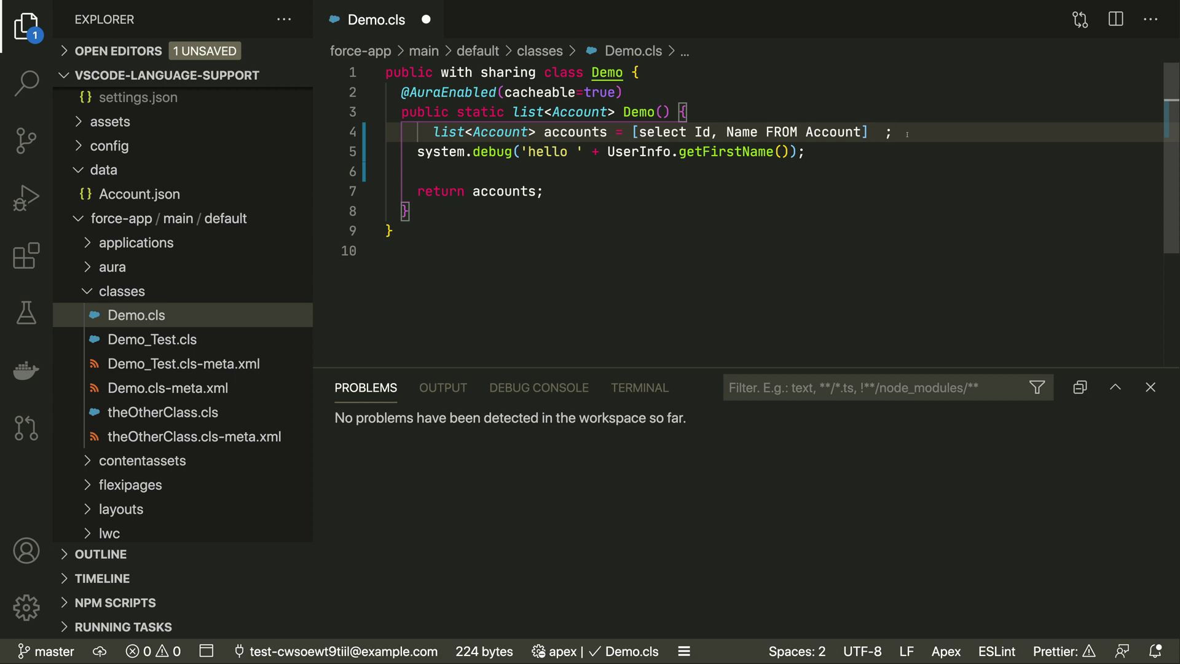
Step: Save Demo.cls with formatting and run the debug line as anonymous Apex, viewing the log
key(ctrl+s)
key(ctrl+shift+p)
text(exec)
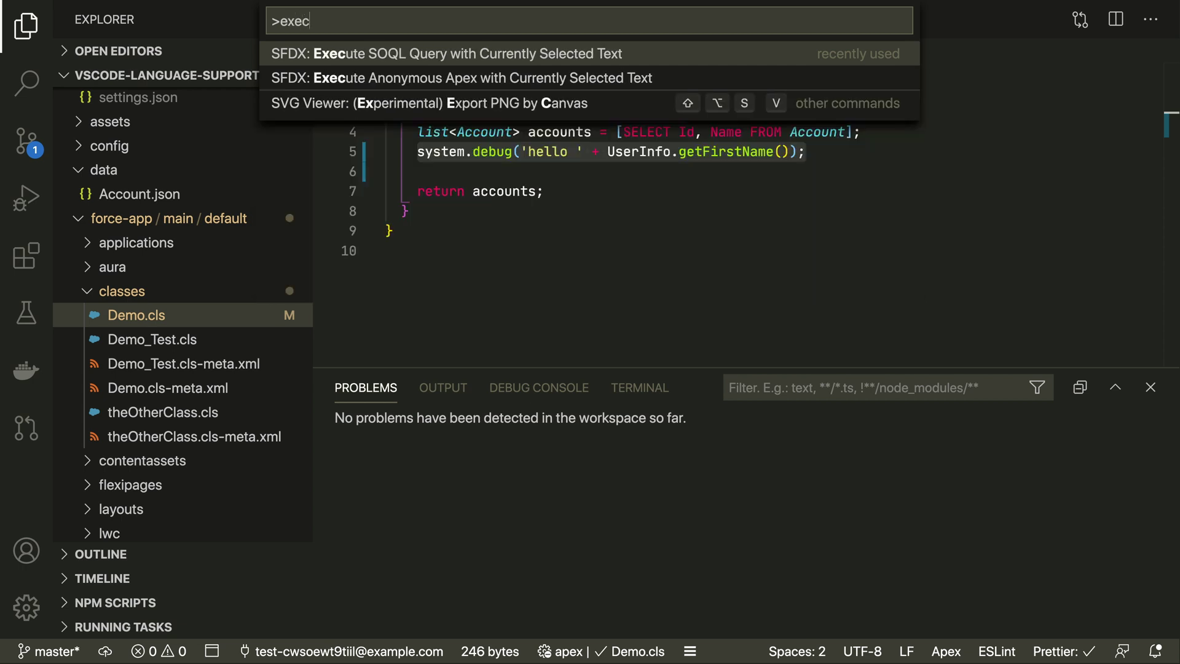
key(Down)
key(Return)
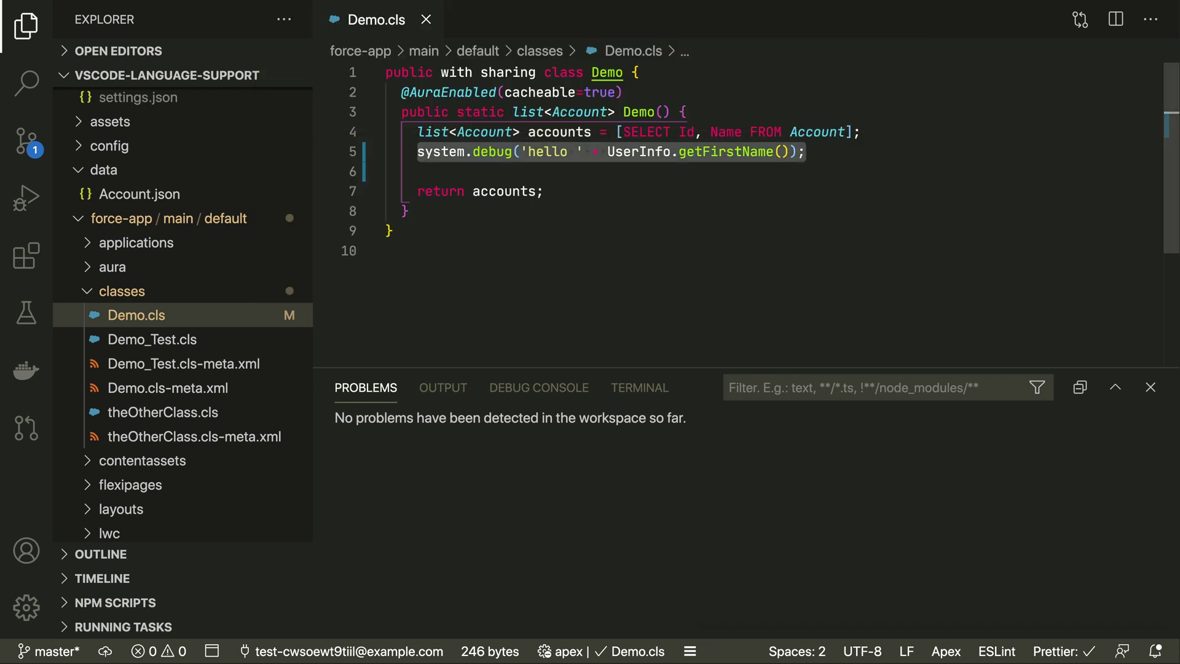
click(947, 591)
scroll(948, 591, up, 1)
scroll(947, 591, up, 5)
scroll(947, 591, up, 1)
scroll(948, 591, down, 1)
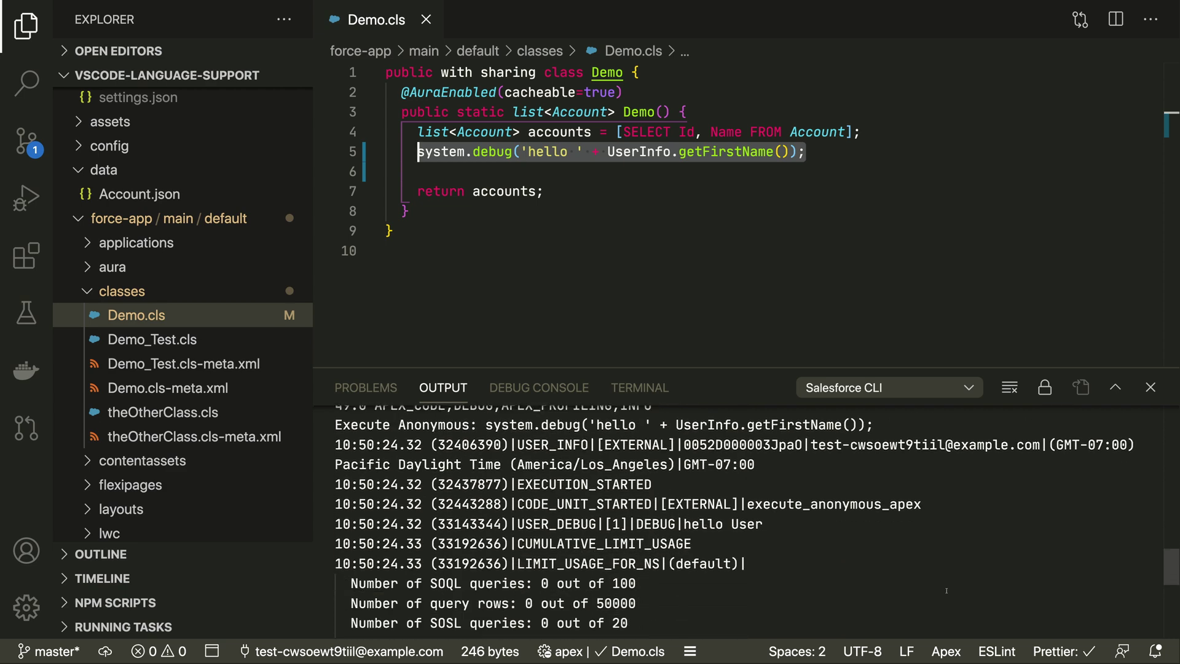
Step: Run the selected Account SOQL query on line 4 through the REST API
drag(861, 132, 617, 132)
key(ctrl+shift+p)
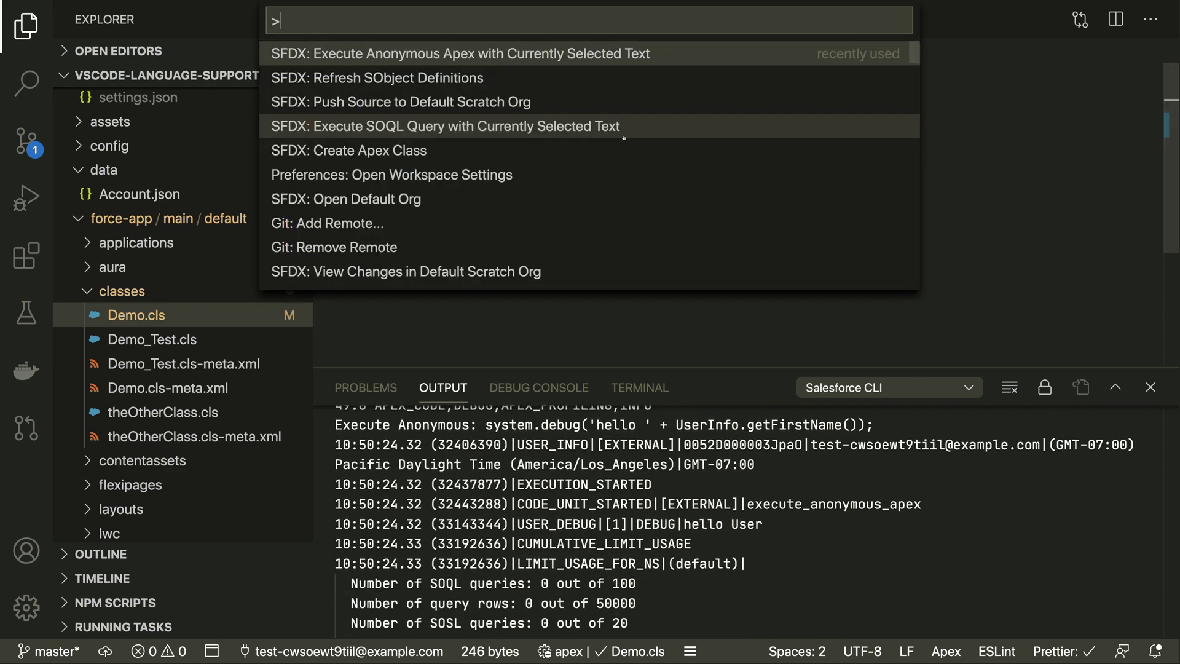
text(soql)
key(Return)
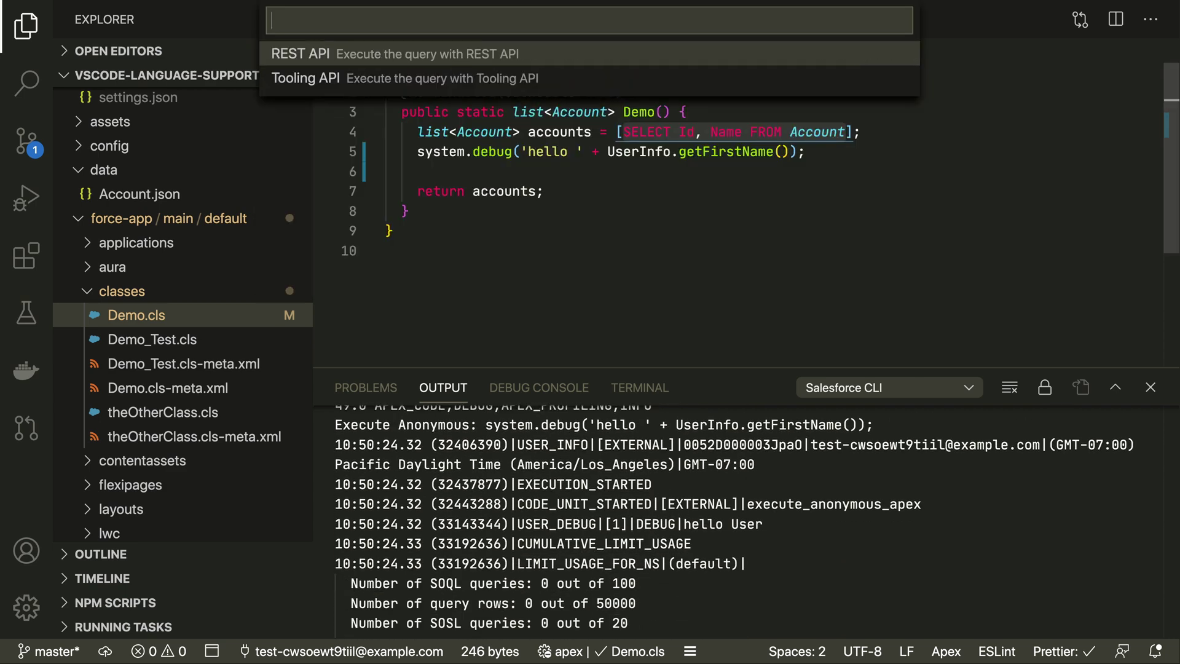
key(Return)
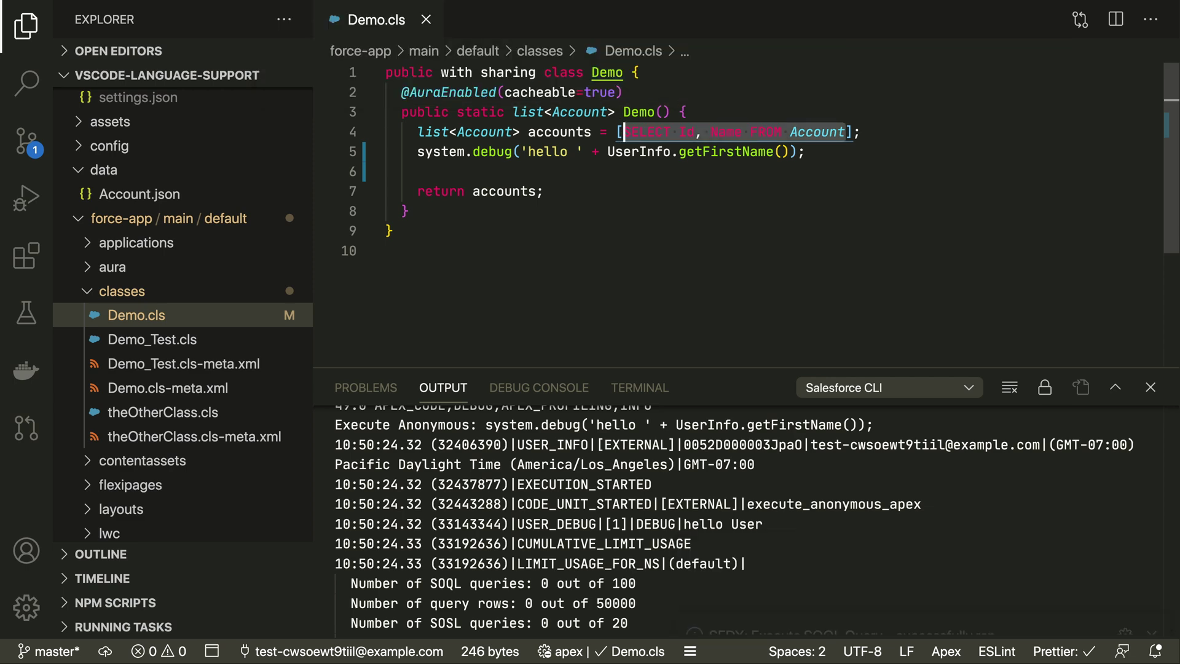
Step: In account.soql, add ', da' after Name and browse field suggestions to The_Date__c
key(ctrl+p)
text(soql)
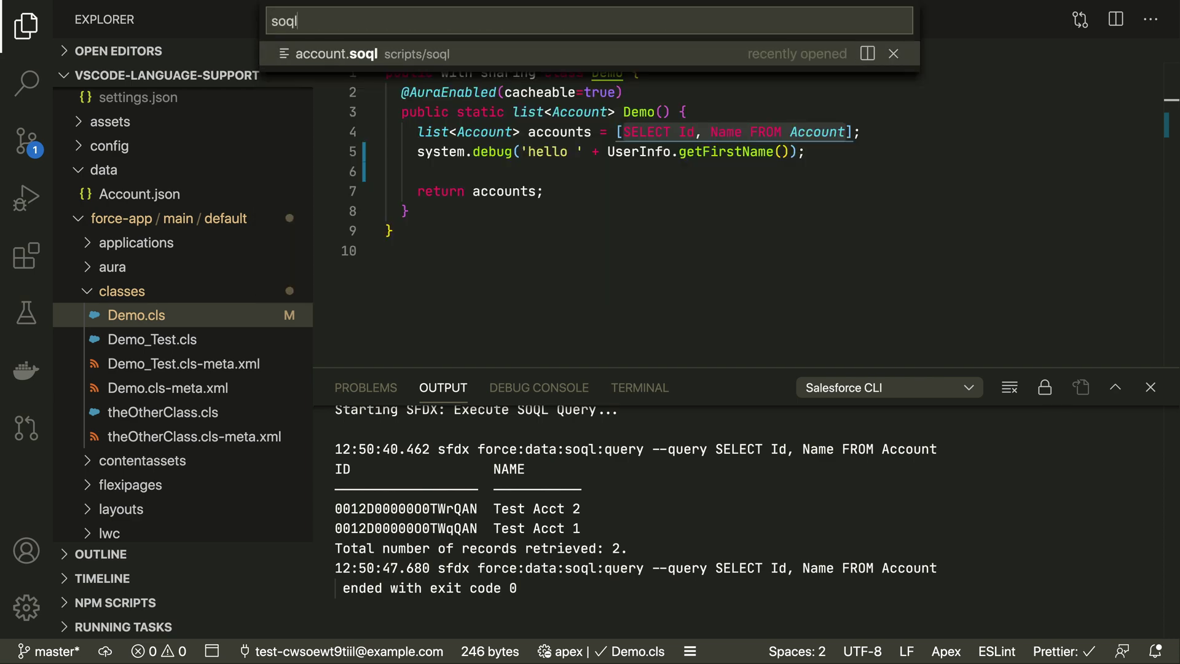
key(Return)
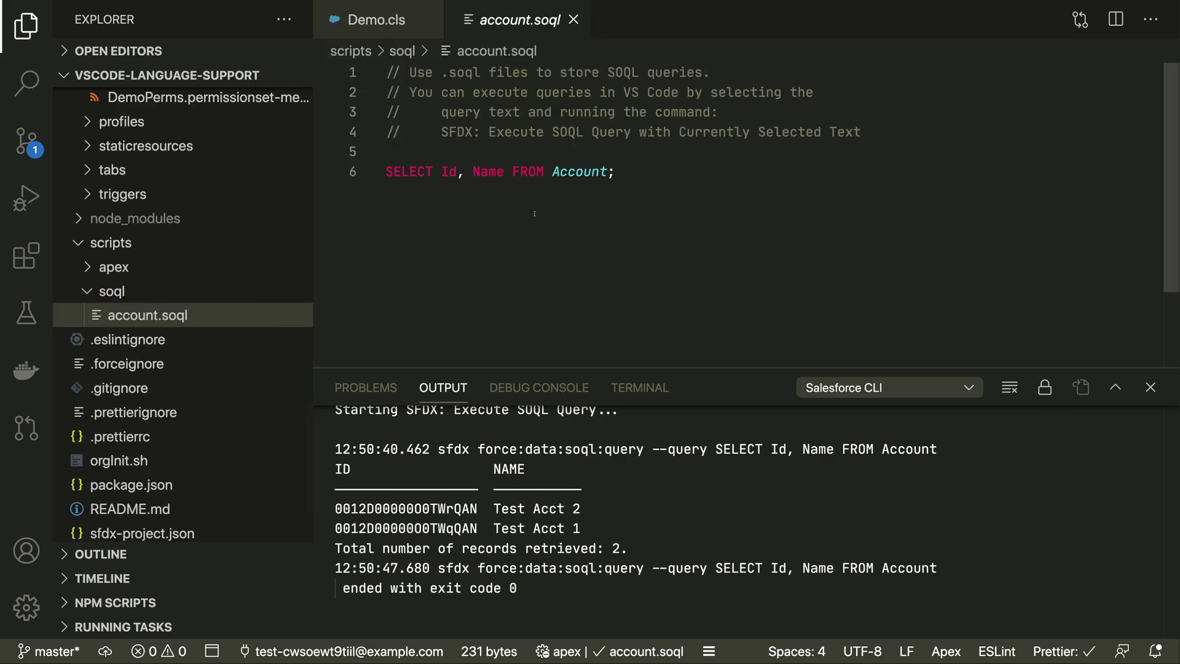
click(505, 173)
text(, Add)
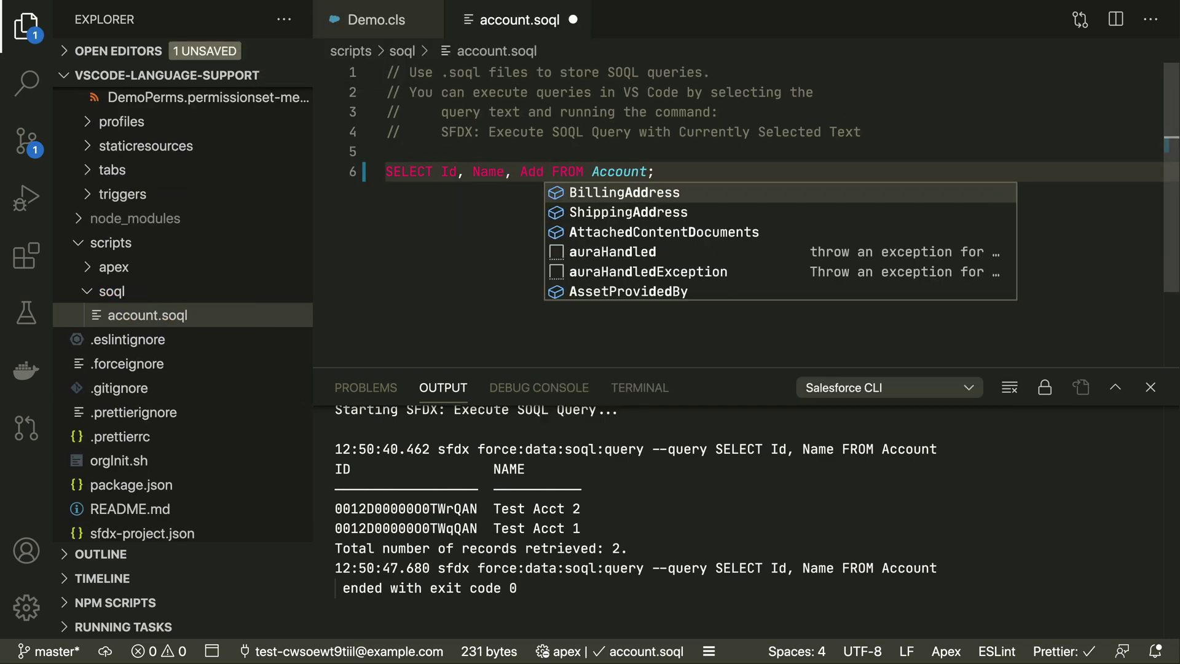
key(Return)
text(, )
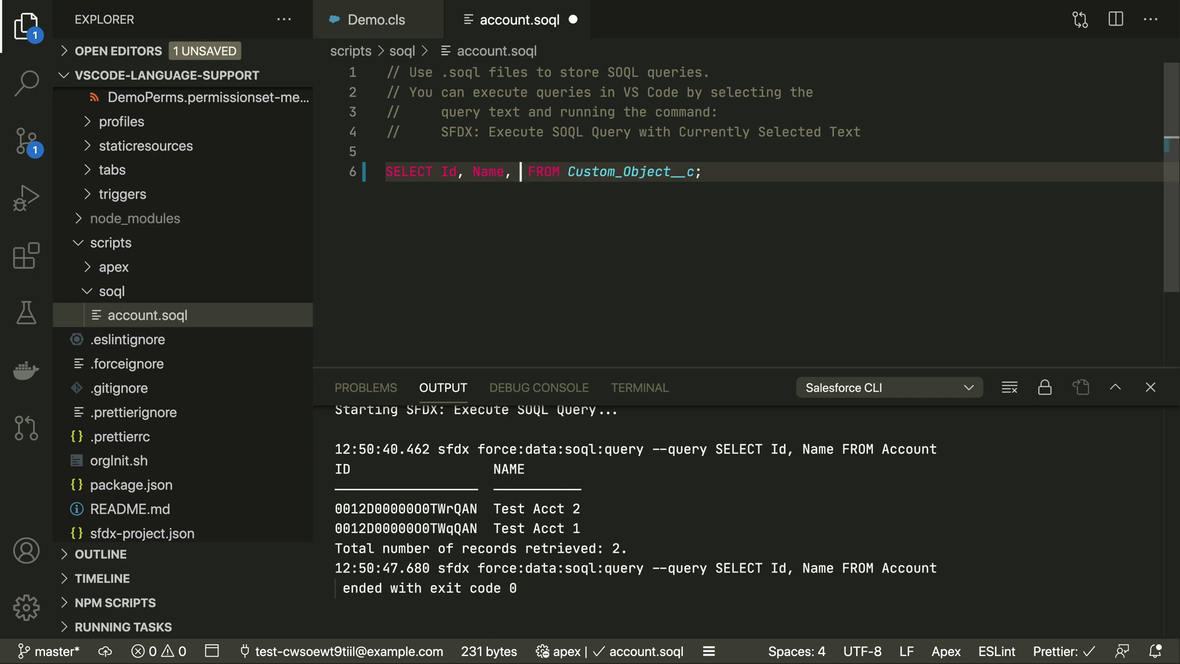
text(da)
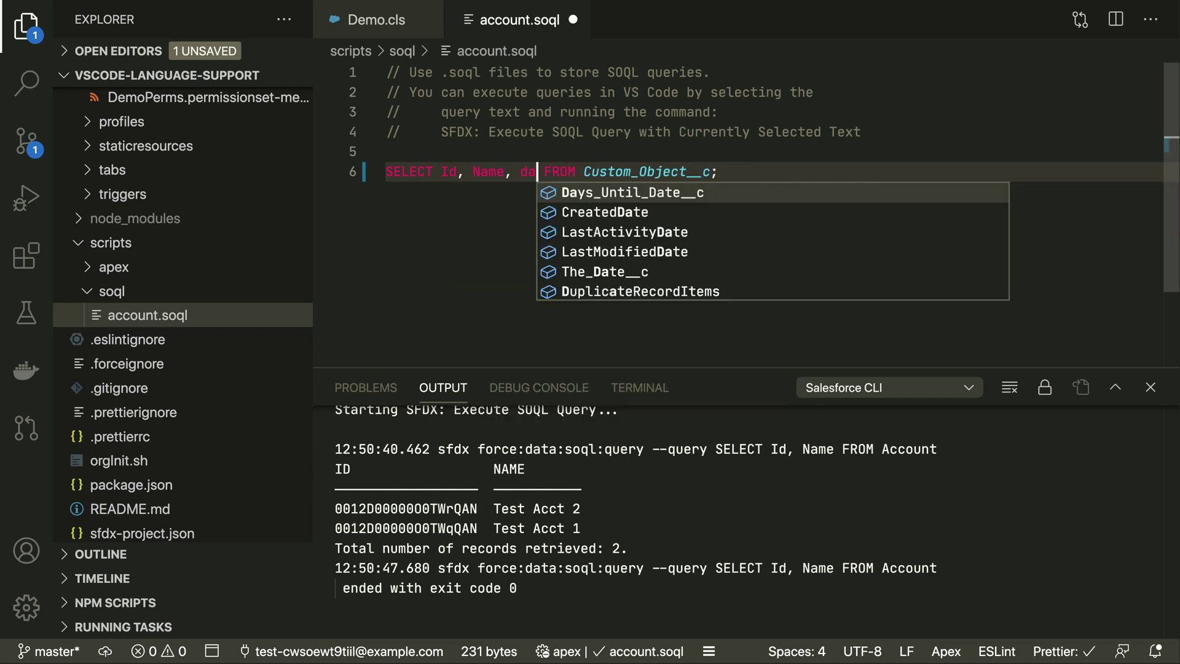
key(Down)
key(Down)
key(Down)
key(Down)
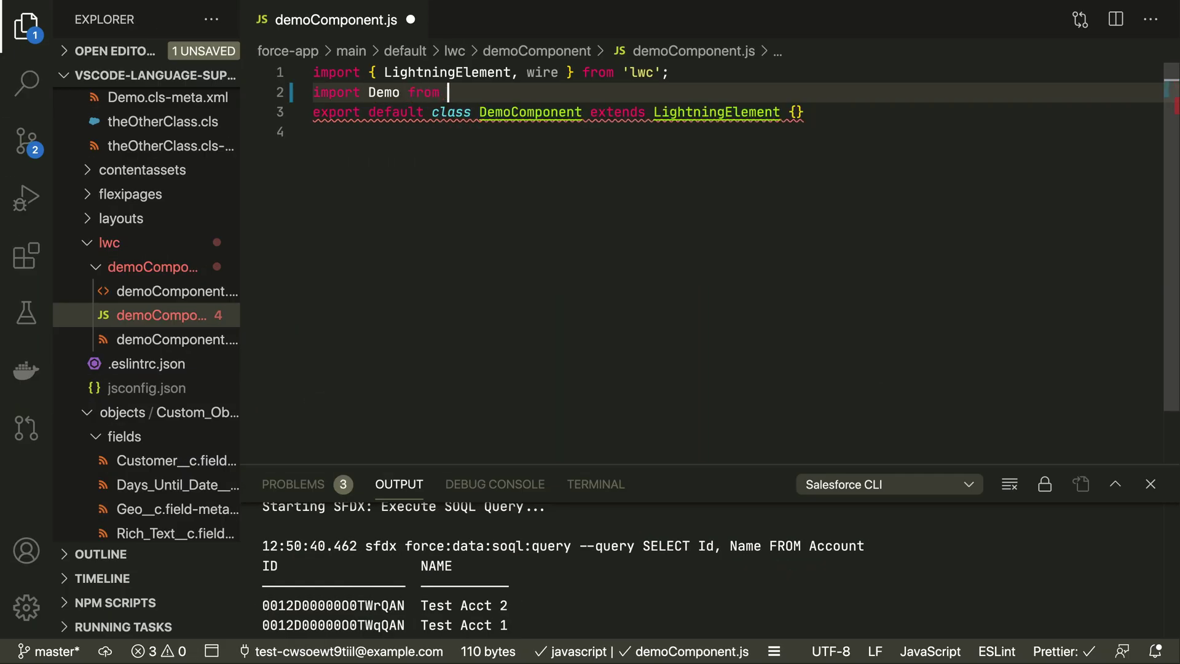
text( ')
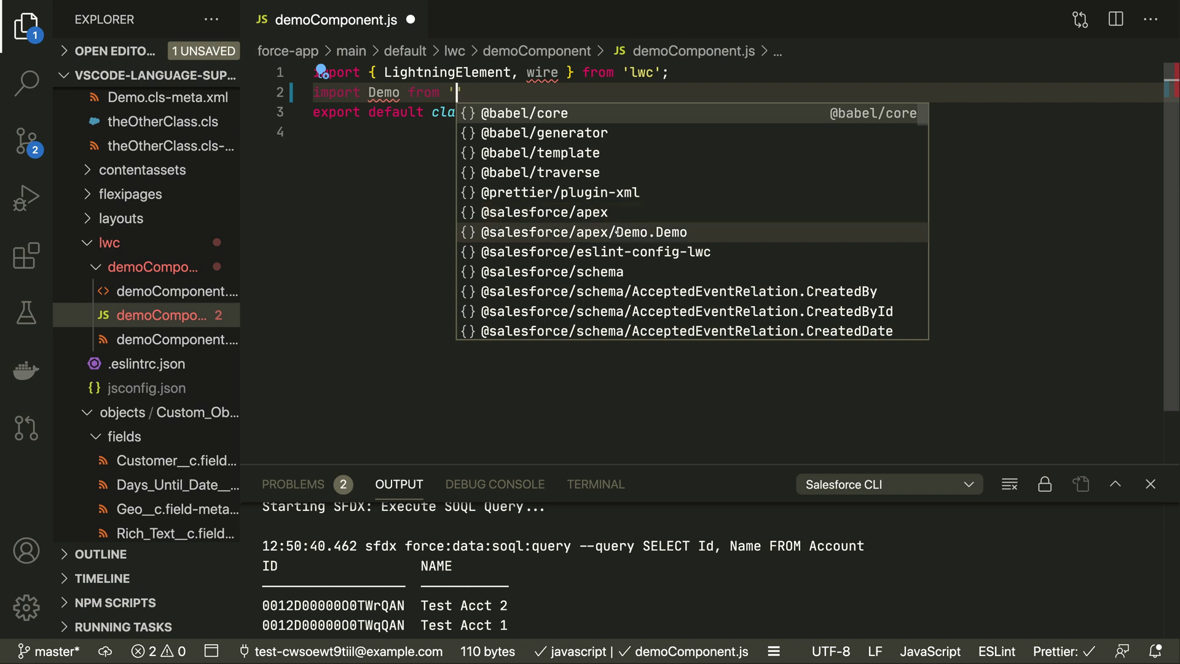
click(616, 233)
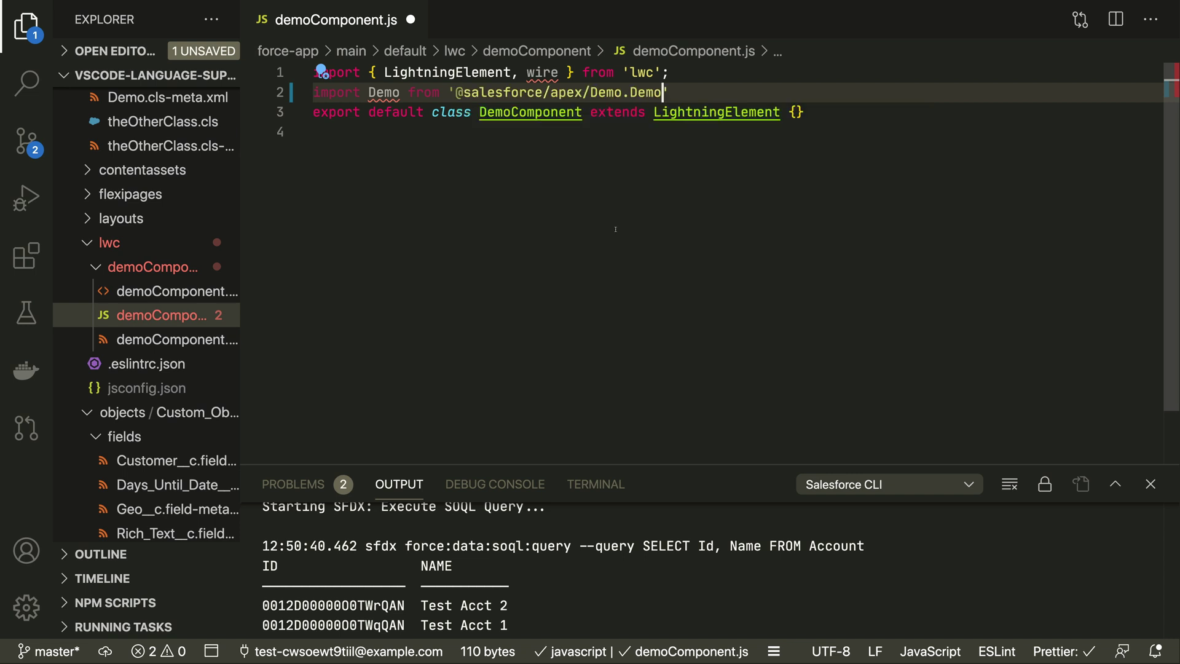
text(')
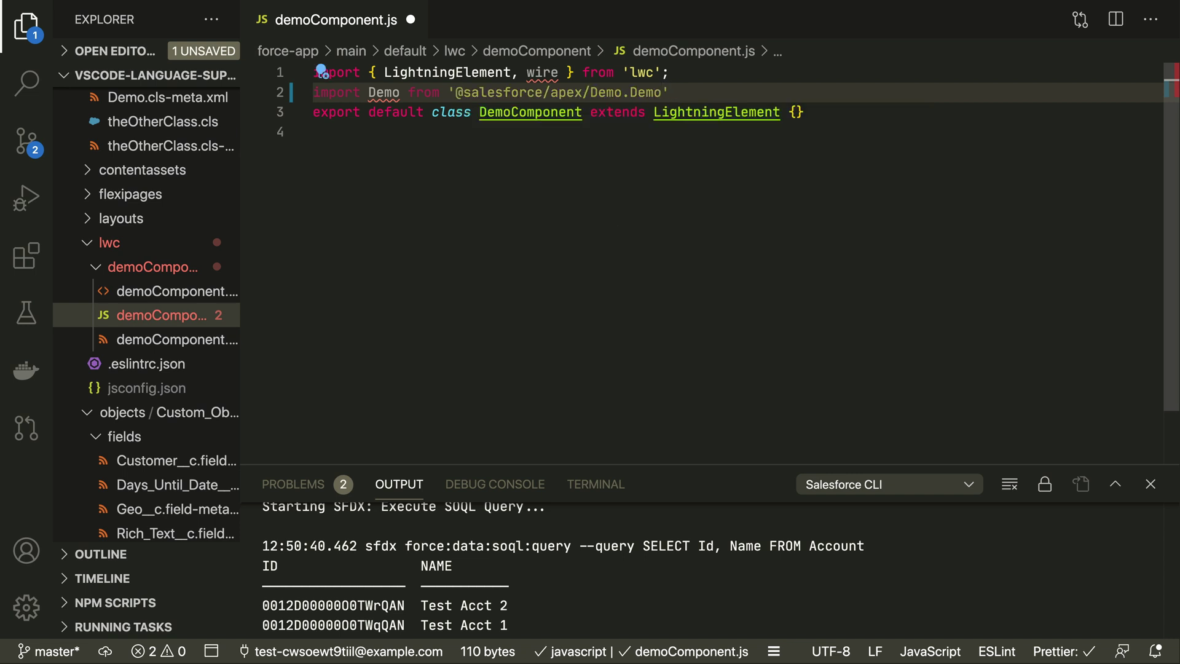
text(;)
key(Return)
text(import OB)
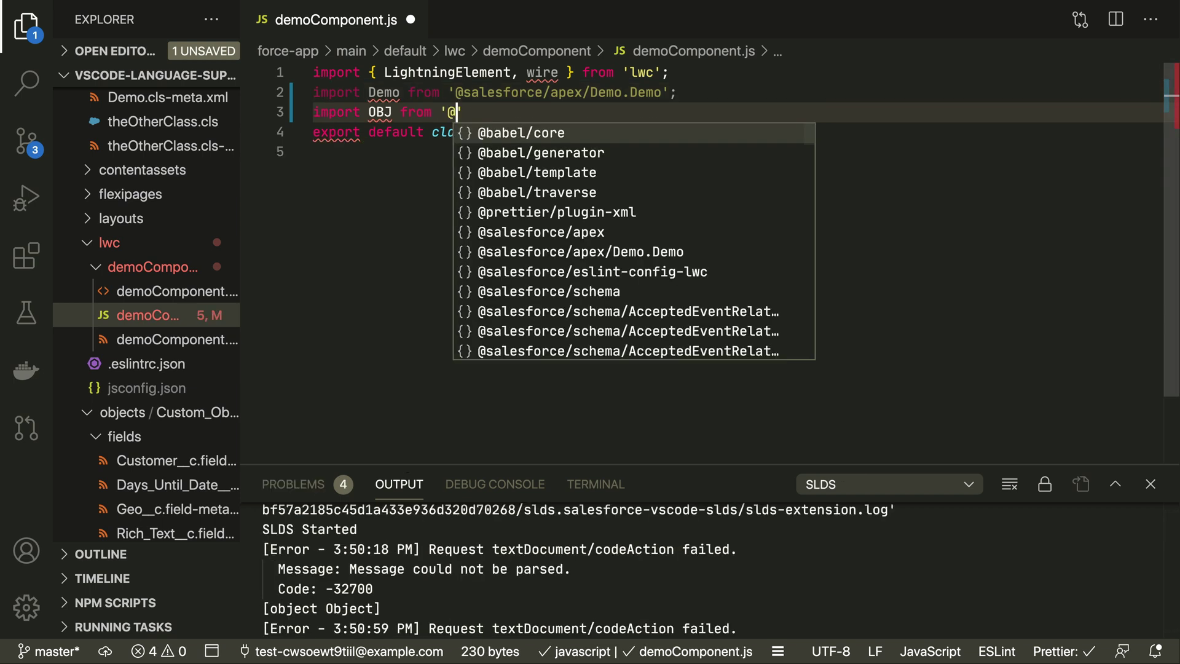
text(J from '@sale)
key(Down)
key(Down)
key(Down)
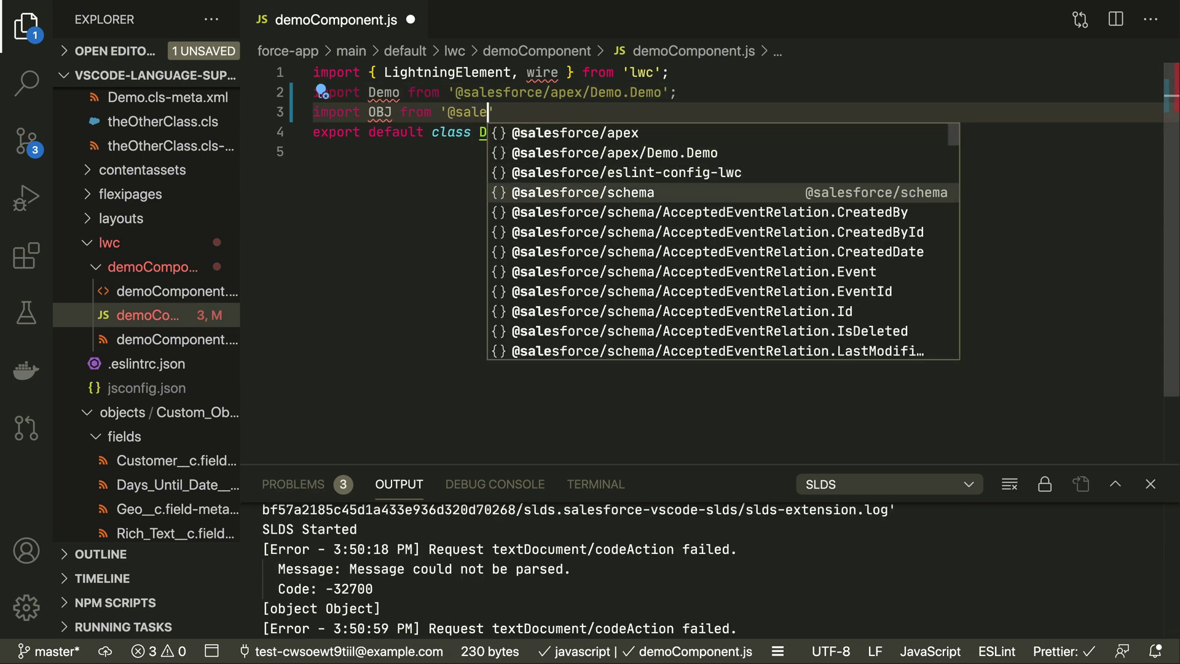
key(Return)
text(/Custom_)
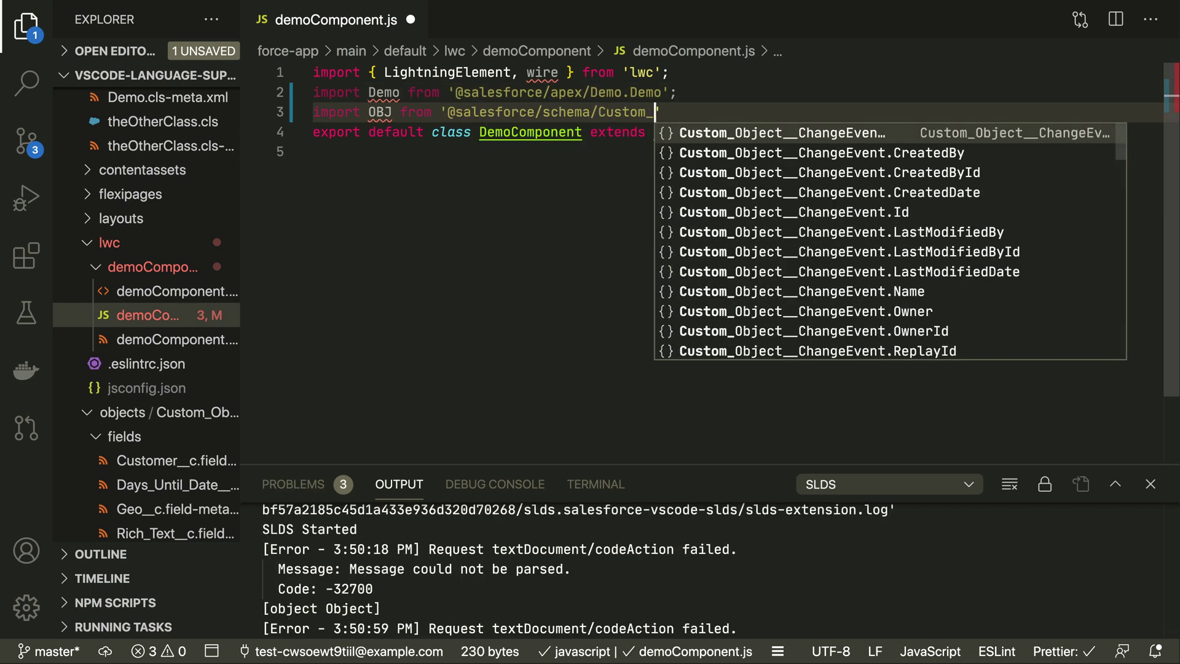
text(Object__c)
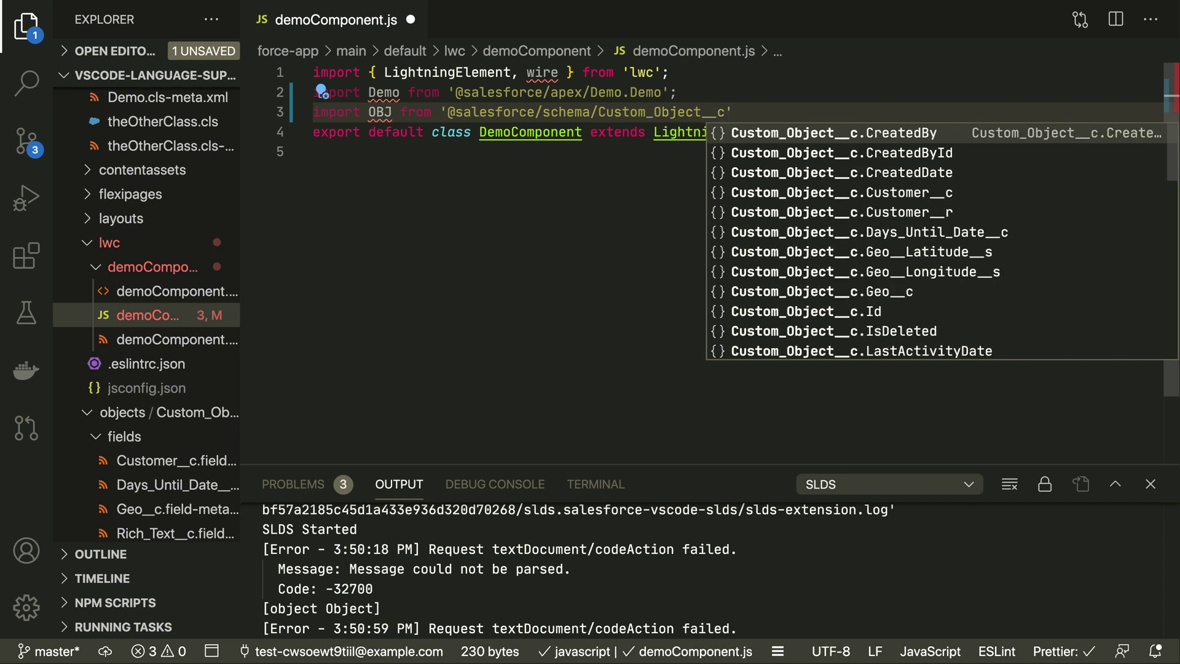
key(Escape)
text(;)
key(Return)
text(imp)
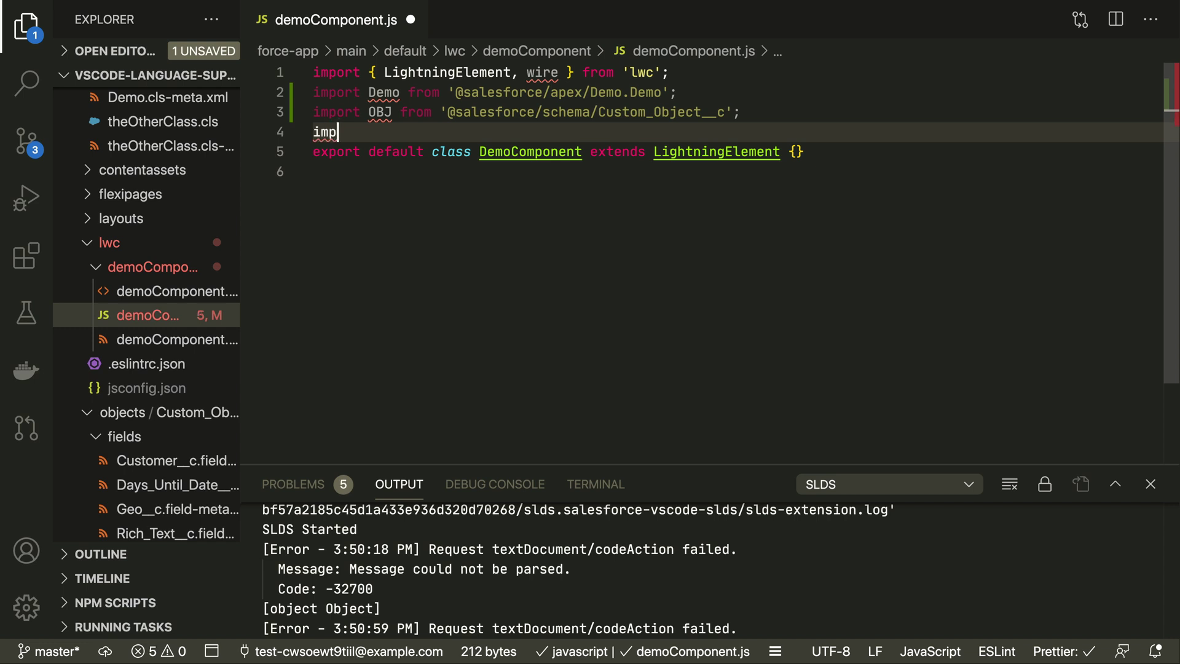
text(ort { getRecord)
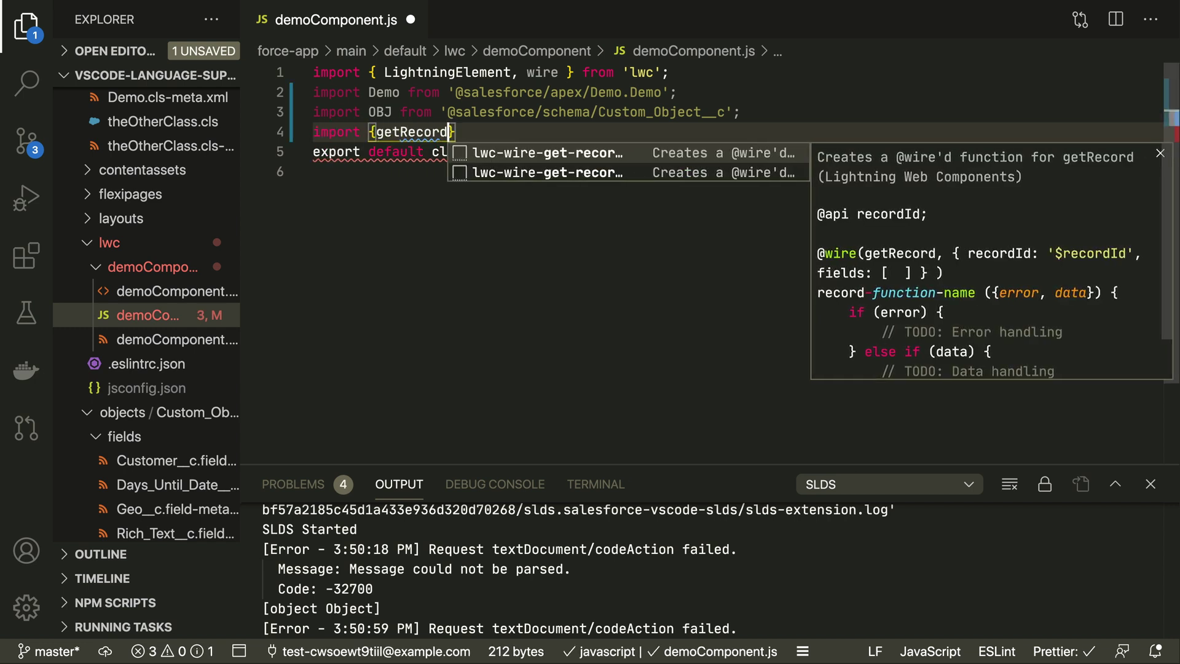
text( } from 'lig)
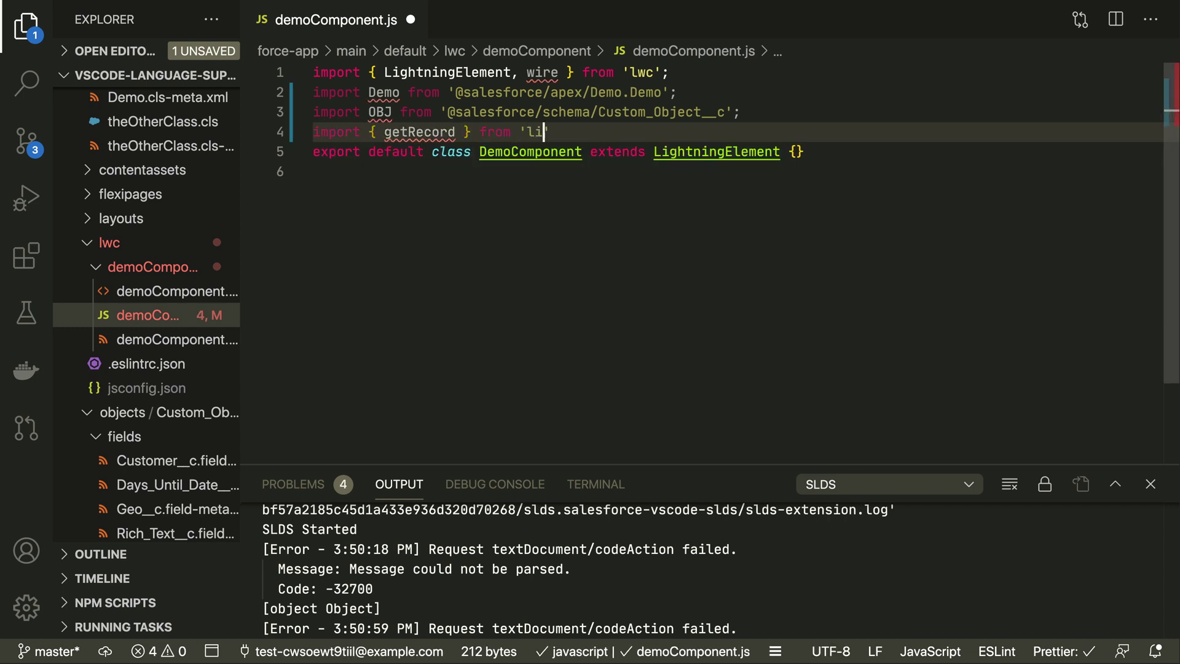
text(h)
Step: Import getRecord from 'lightning/uiRecordApi' and split the class braces onto separate lines
key(Down)
key(Down)
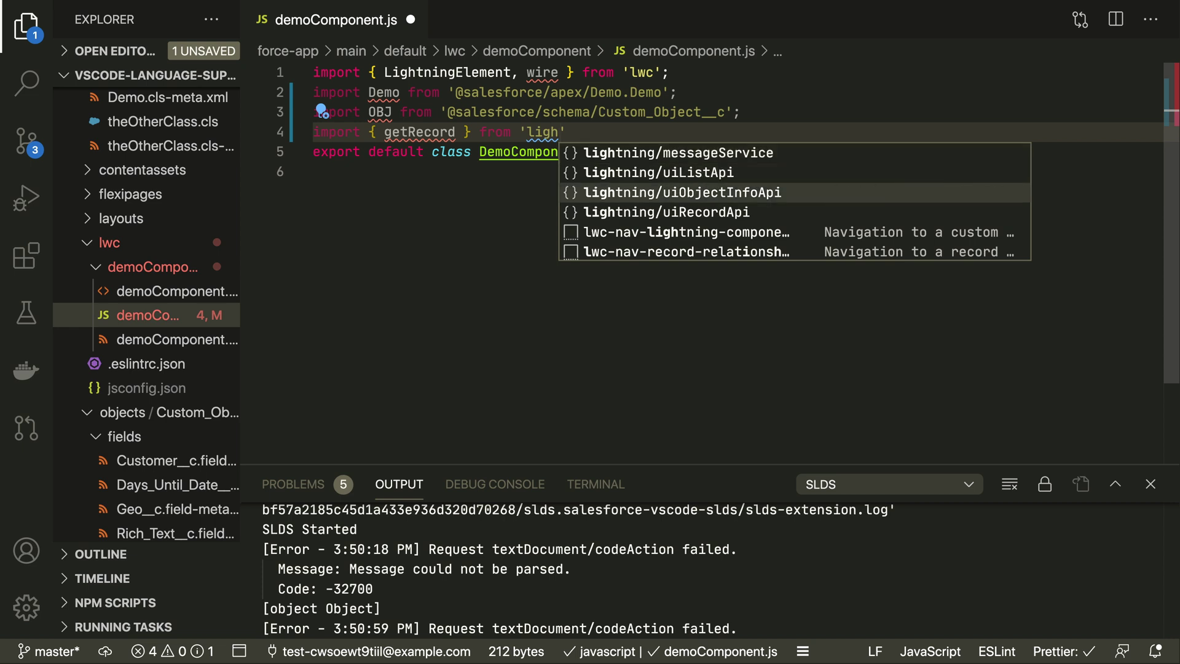
key(Down)
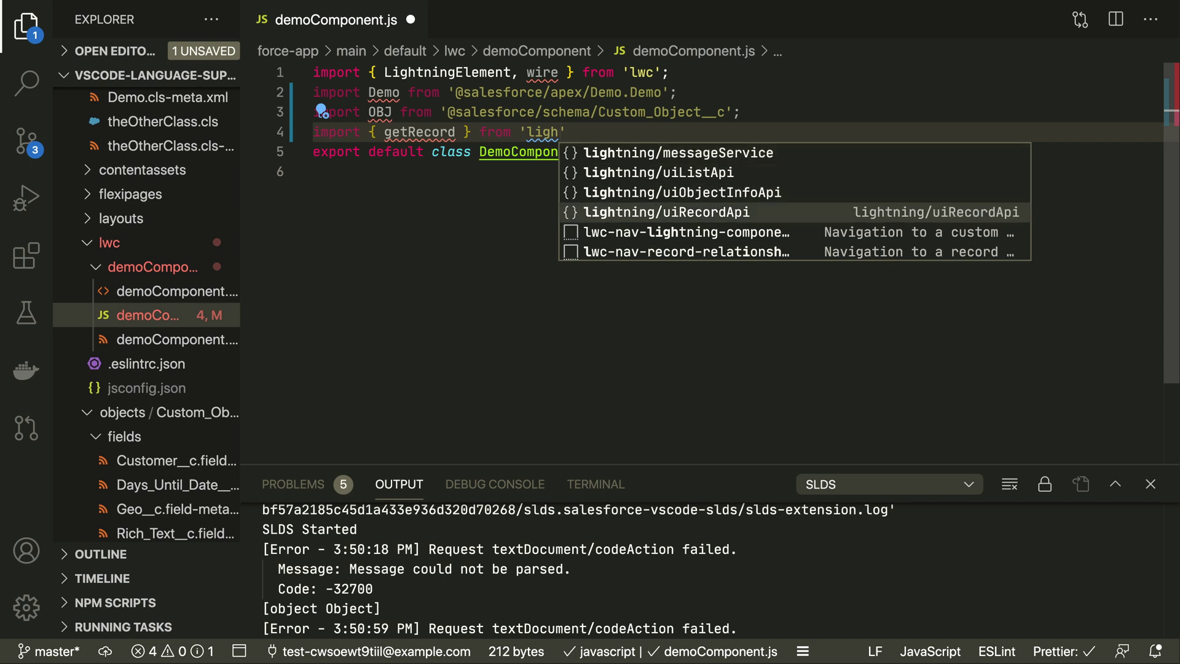
key(Return)
key(Right)
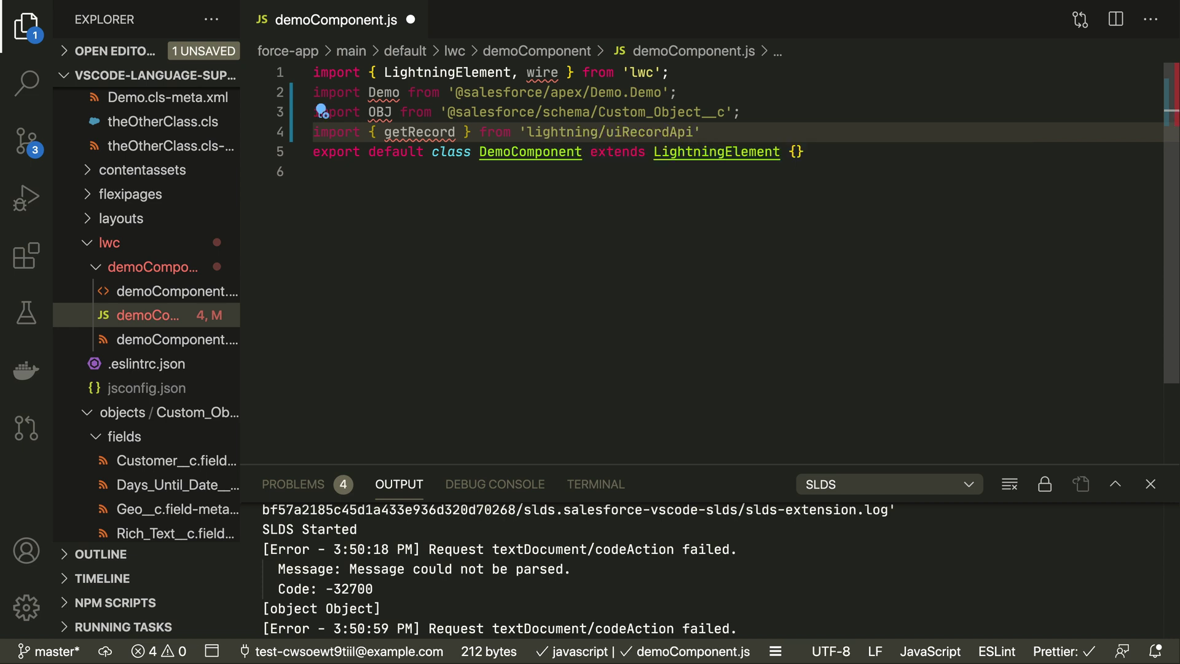
text(;)
key(Return)
key(Down)
key(End)
key(Left)
key(Return)
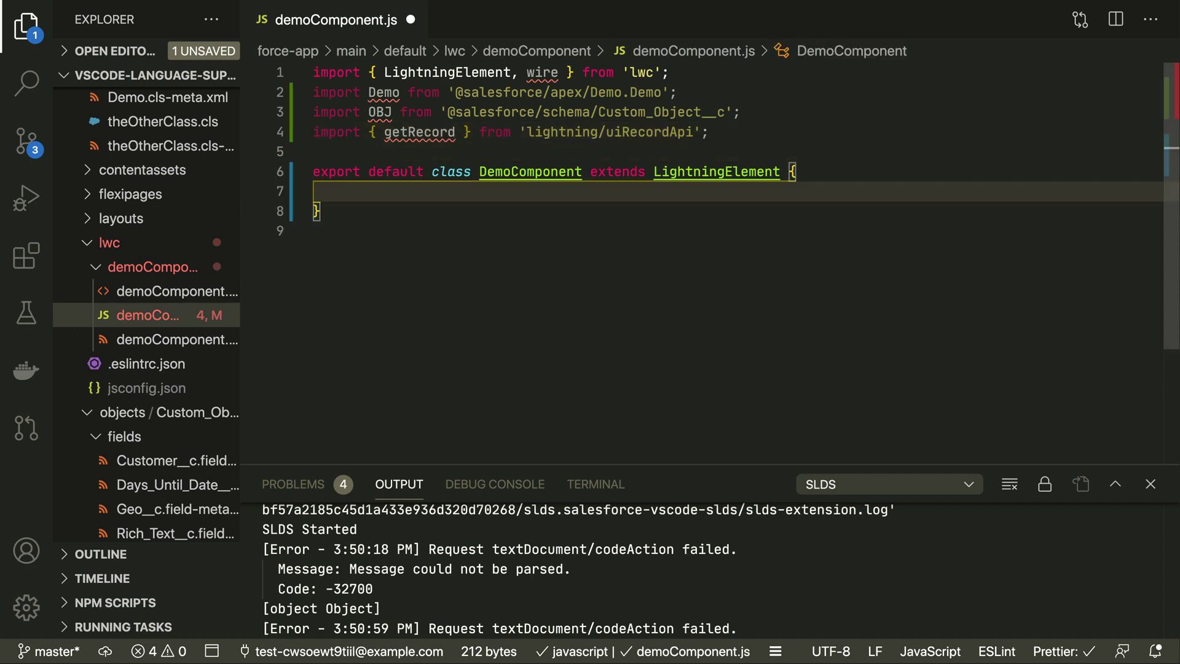
text(wire)
Step: Insert the lwc-wire-apex-property snippet wiring Demo into an Accounts property
key(Down)
key(ctrl+space)
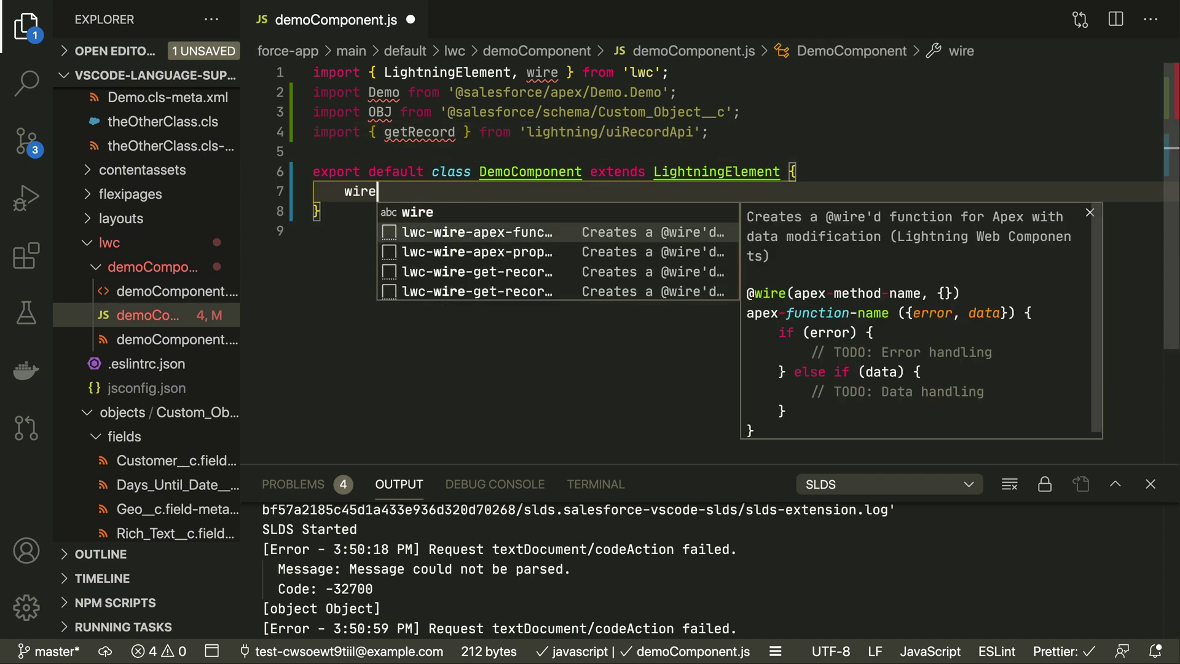
key(Down)
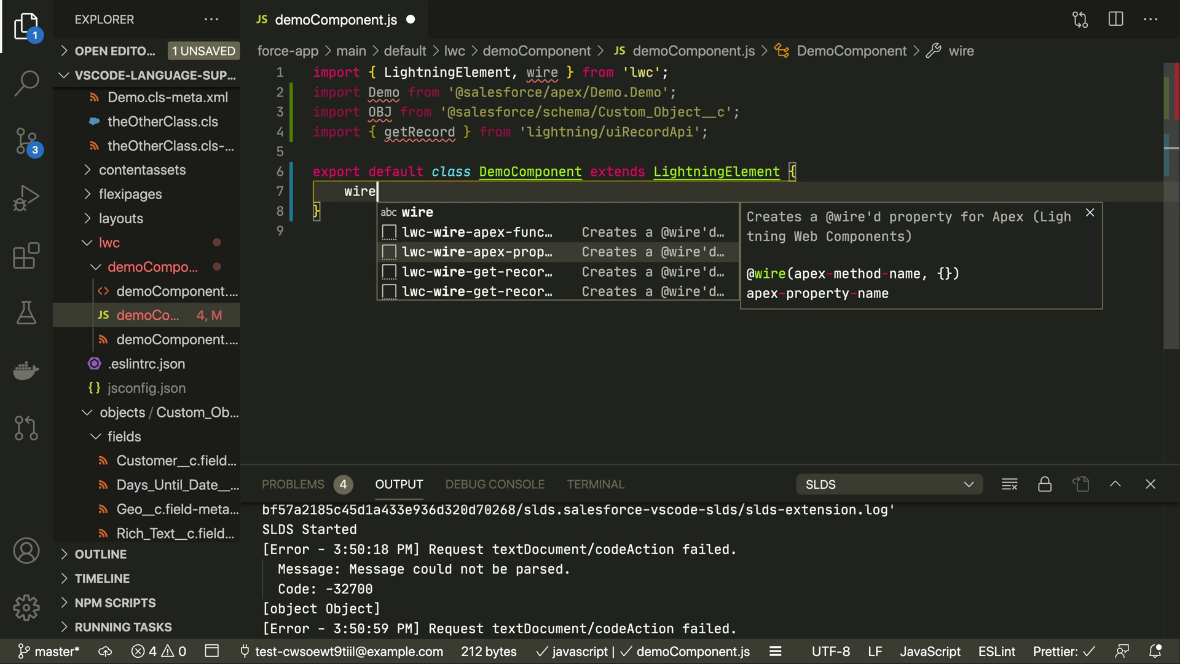
key(Return)
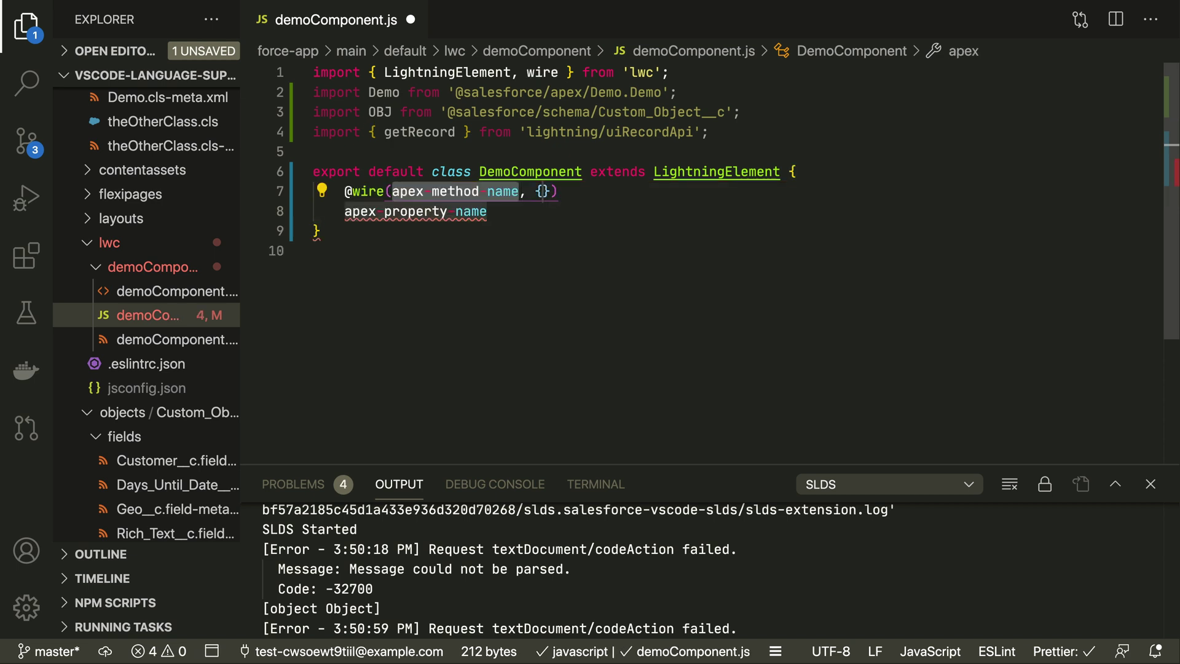
text(Demo)
key(Tab)
text(Accounts;)
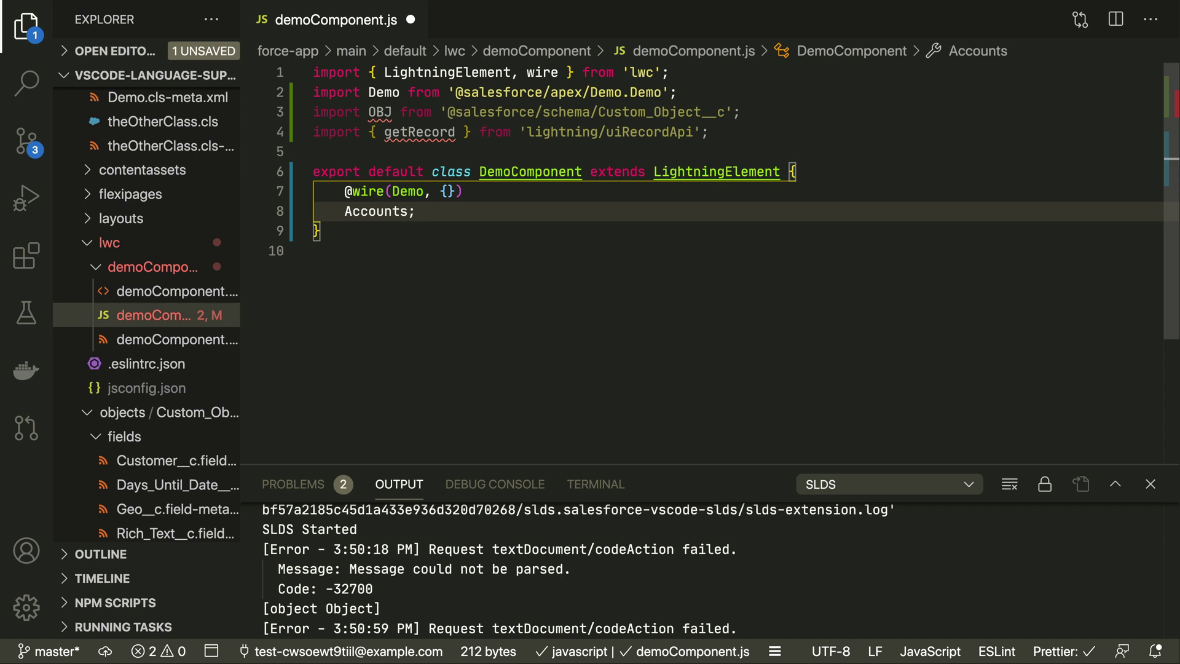
key(Return)
key(Return)
text(ge)
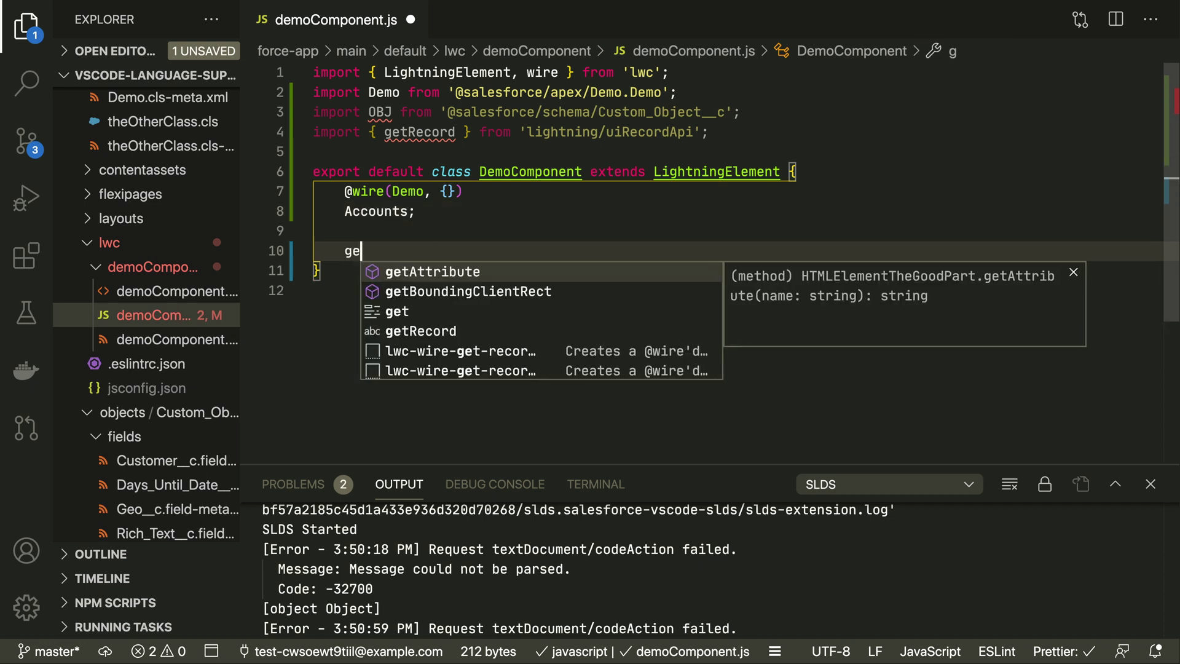
Step: Try the getRecord wire snippet, then undo it and its extra imports
key(Down)
key(Down)
key(Down)
key(Down)
key(Return)
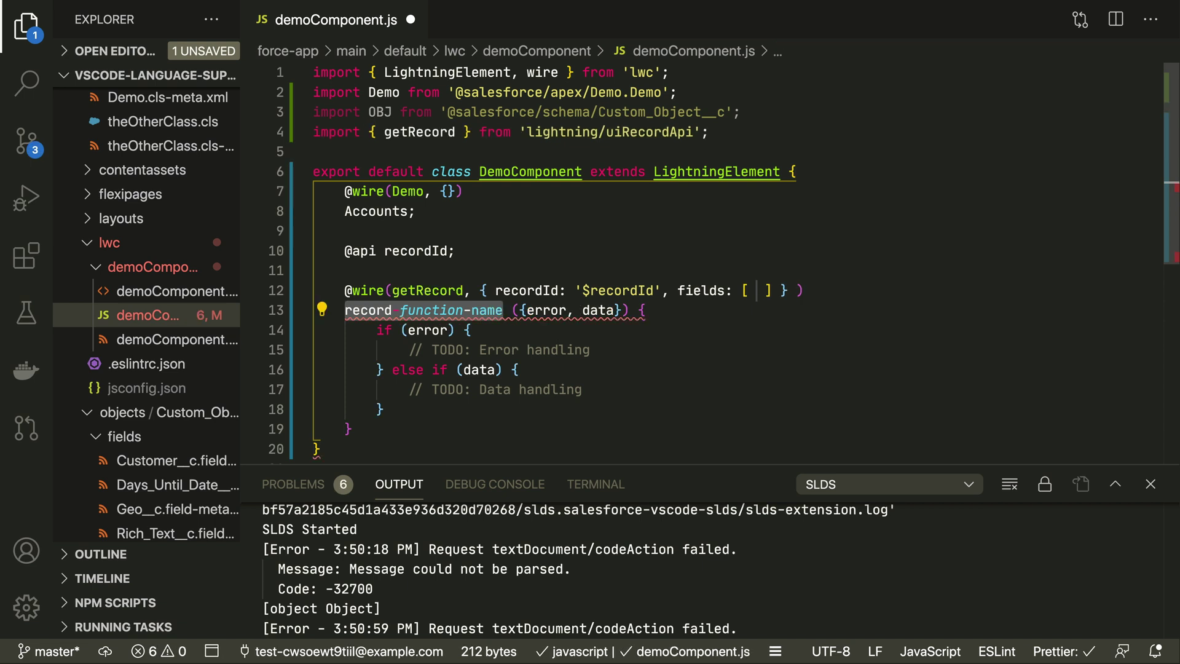
key(ctrl+z)
key(ctrl+z)
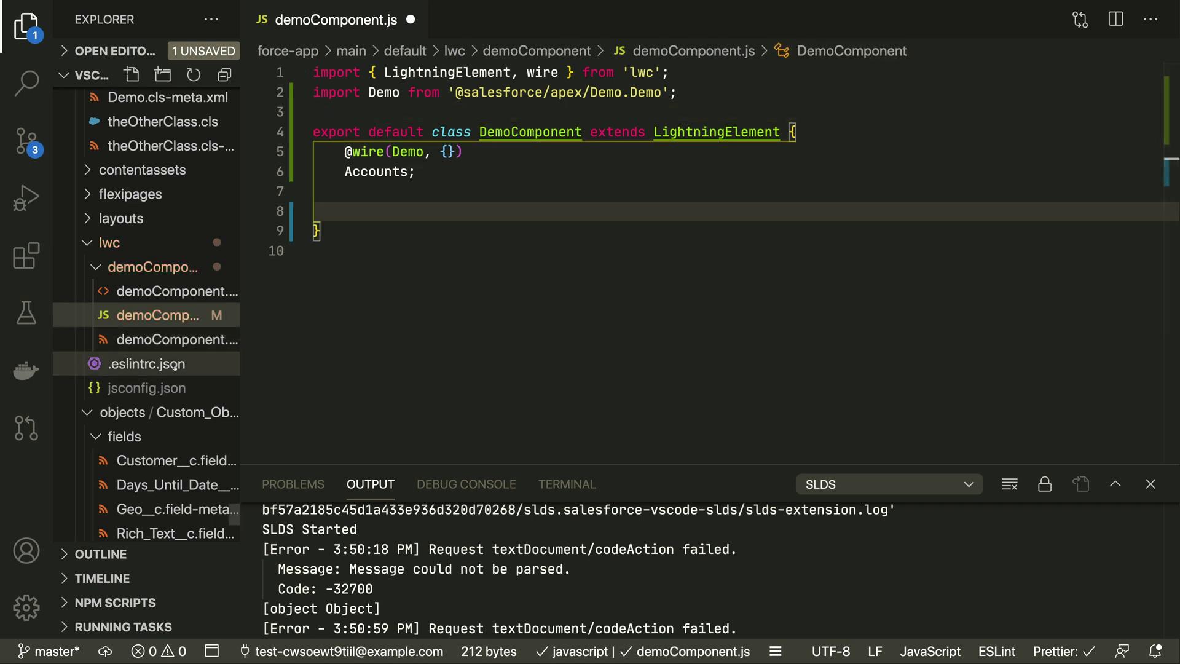
Step: Check .eslintrc.json, then add api to the lwc import in demoComponent.js
click(175, 368)
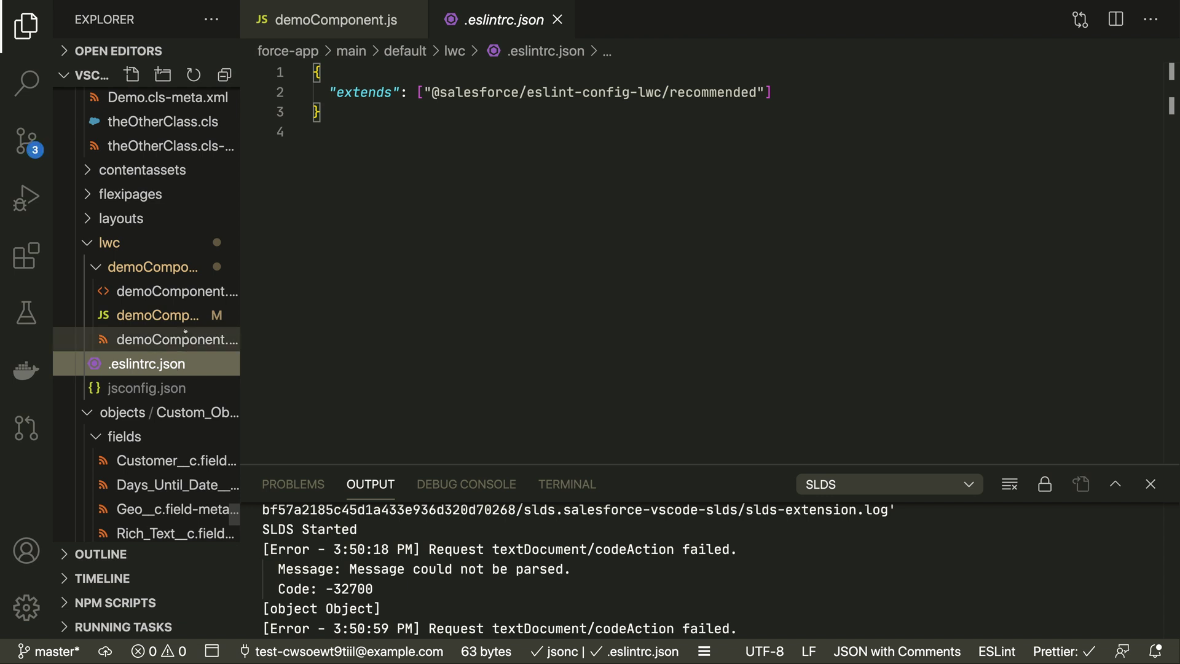
click(162, 316)
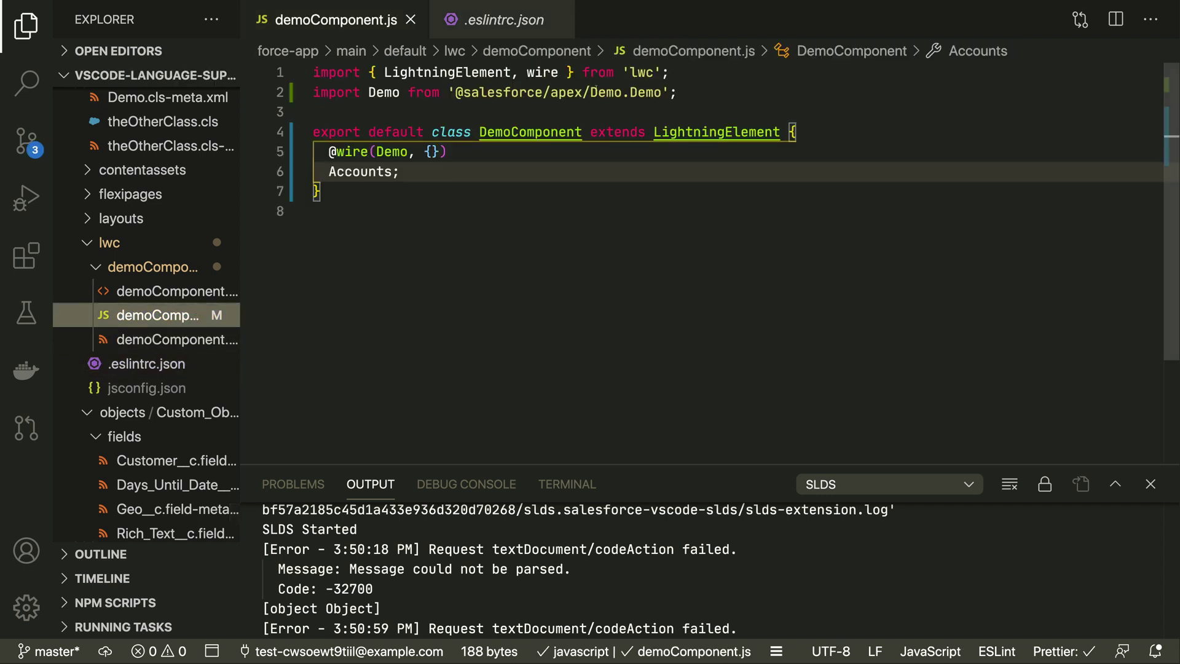
key(Up)
key(Up)
key(Up)
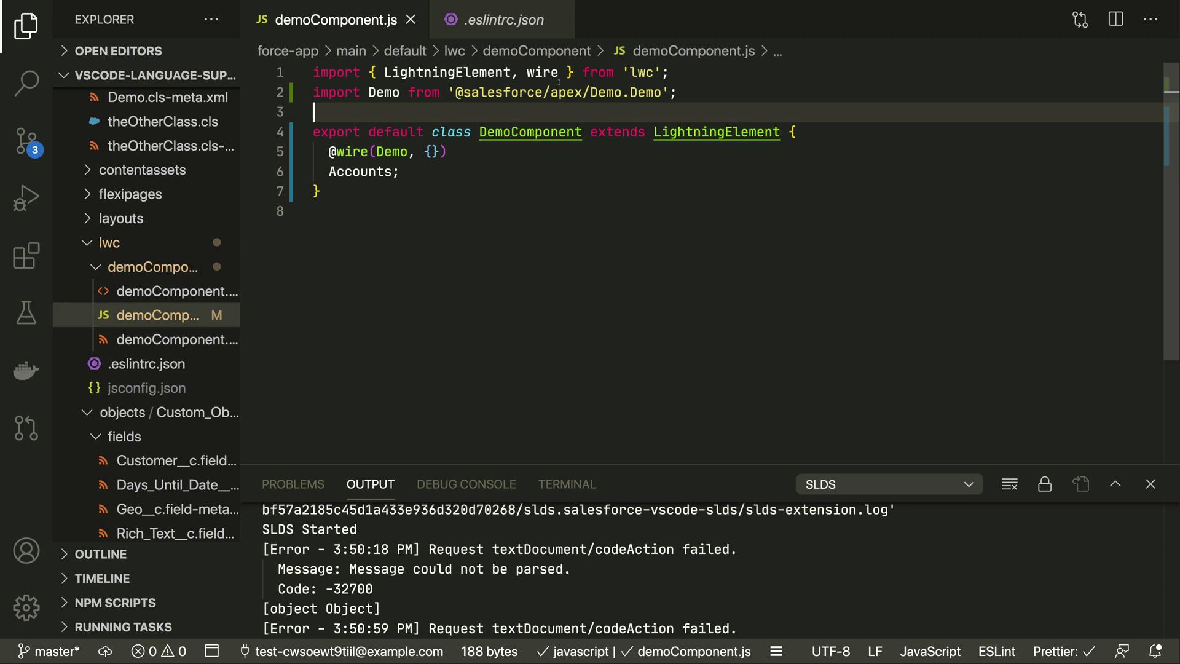
click(560, 73)
text(, api)
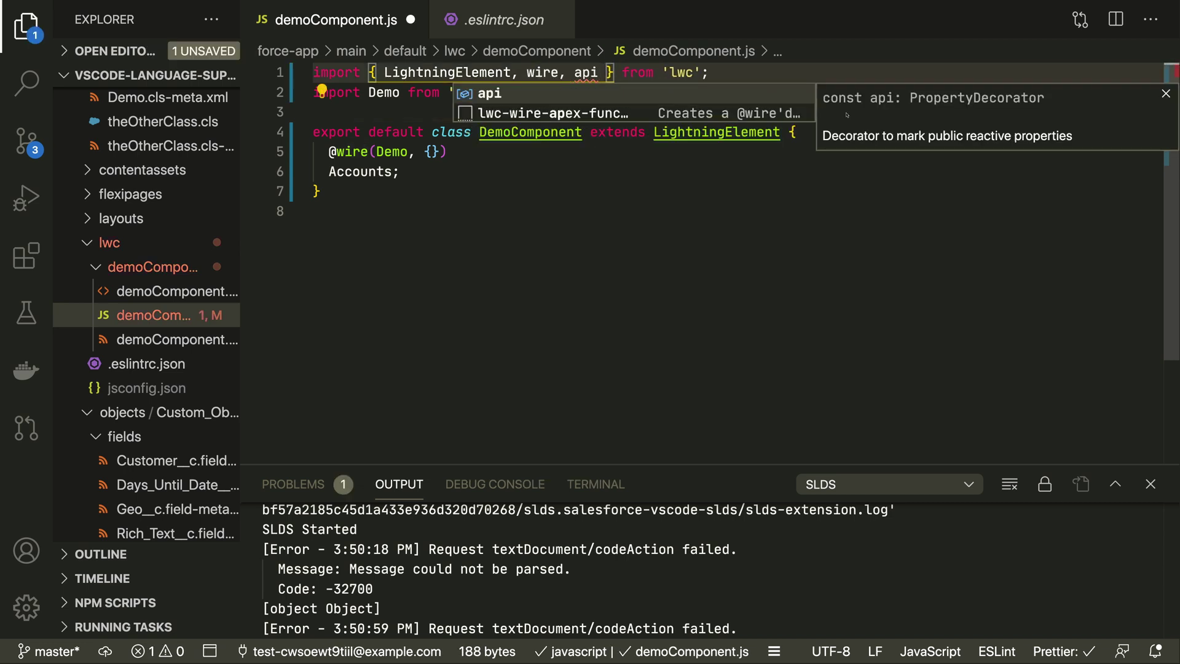
key(Return)
key(Down)
key(Down)
key(Down)
key(Return)
key(Return)
text(@api theInput;)
key(Return)
key(Down)
key(Down)
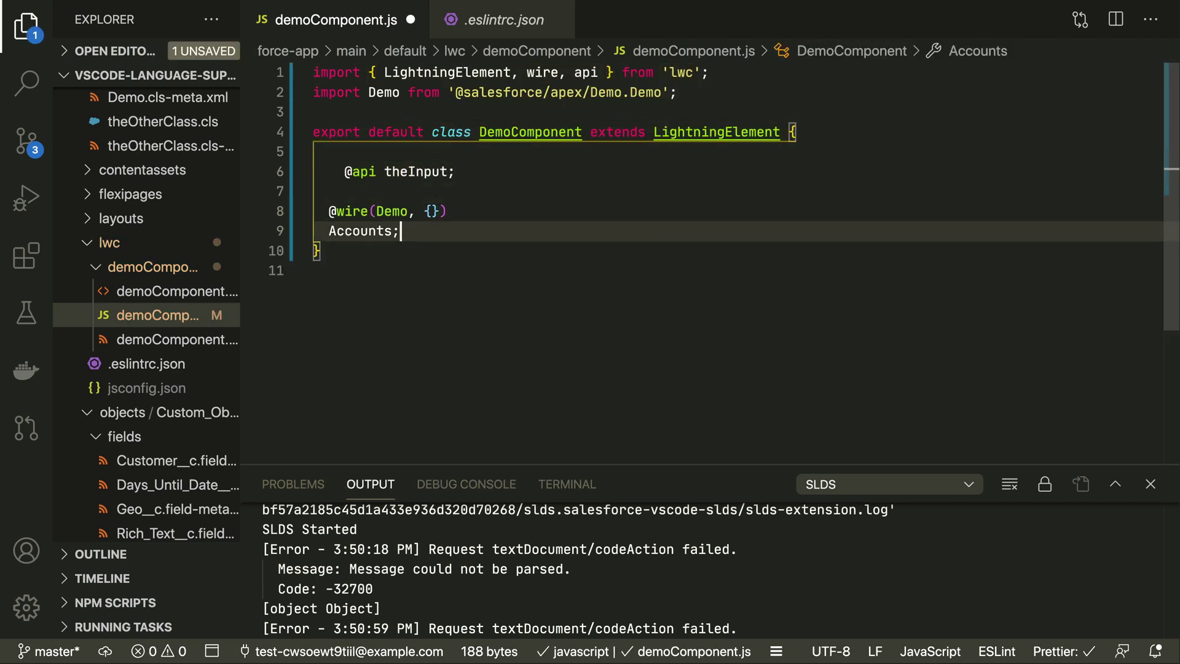
key(Return)
key(Return)
text(con)
key(Return)
text(() {)
key(Return)
text(this.the)
key(Return)
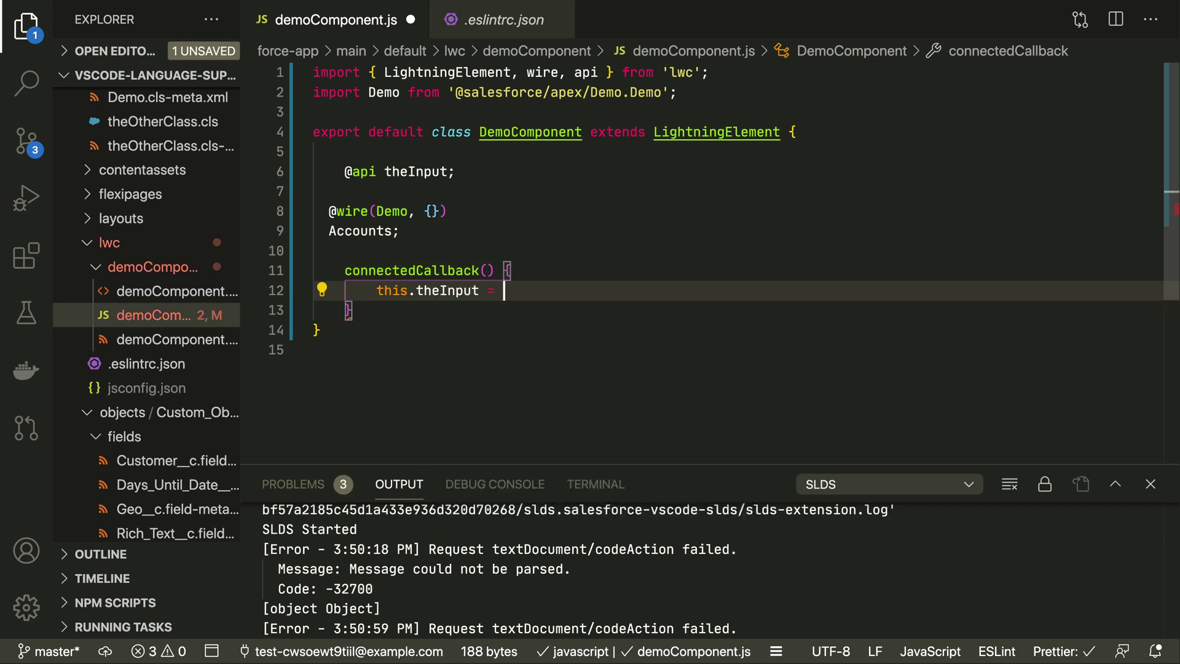
text(= 0;)
Step: Save to show the no-api-reassignments lint error in Problems, then open demoComponent.html
key(ctrl+s)
key(ctrl+shift+m)
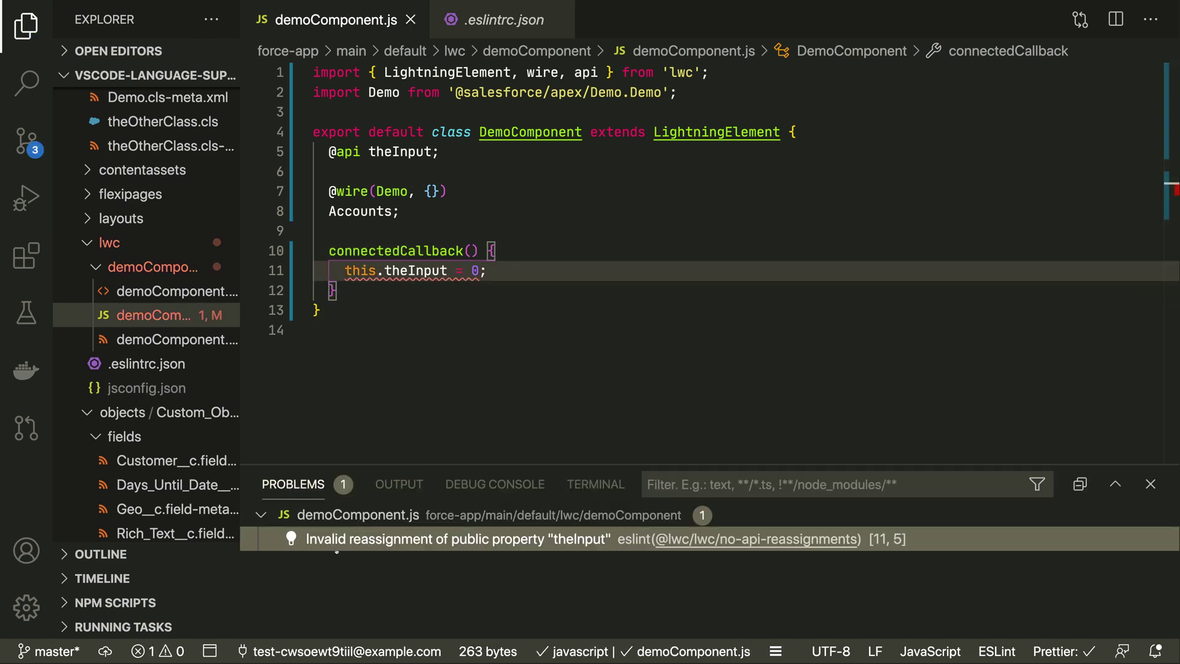
click(291, 541)
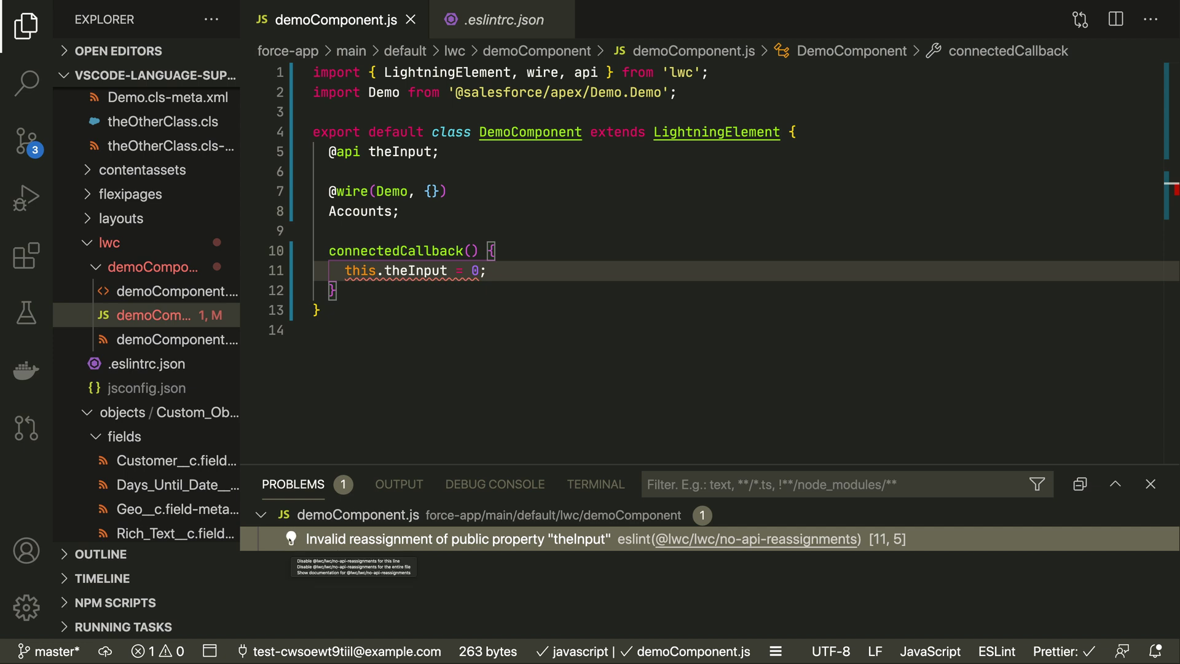
click(175, 290)
Step: Insert a lightning-button inside the template from the autocomplete list
click(399, 73)
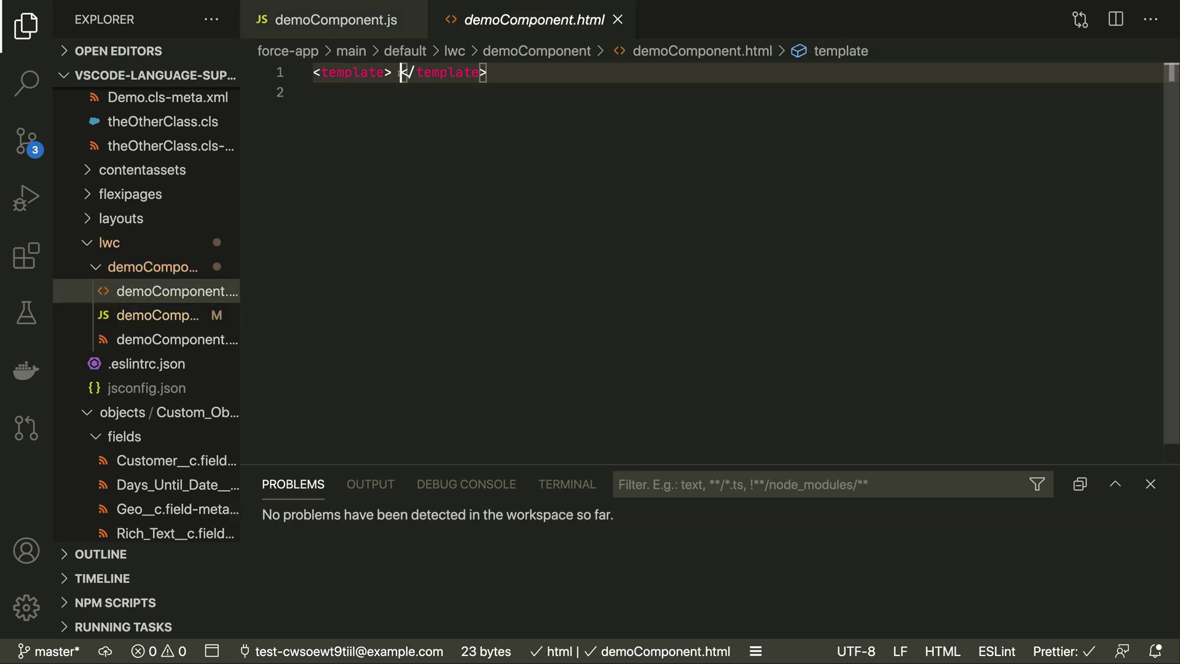
key(Return)
text(<ligh)
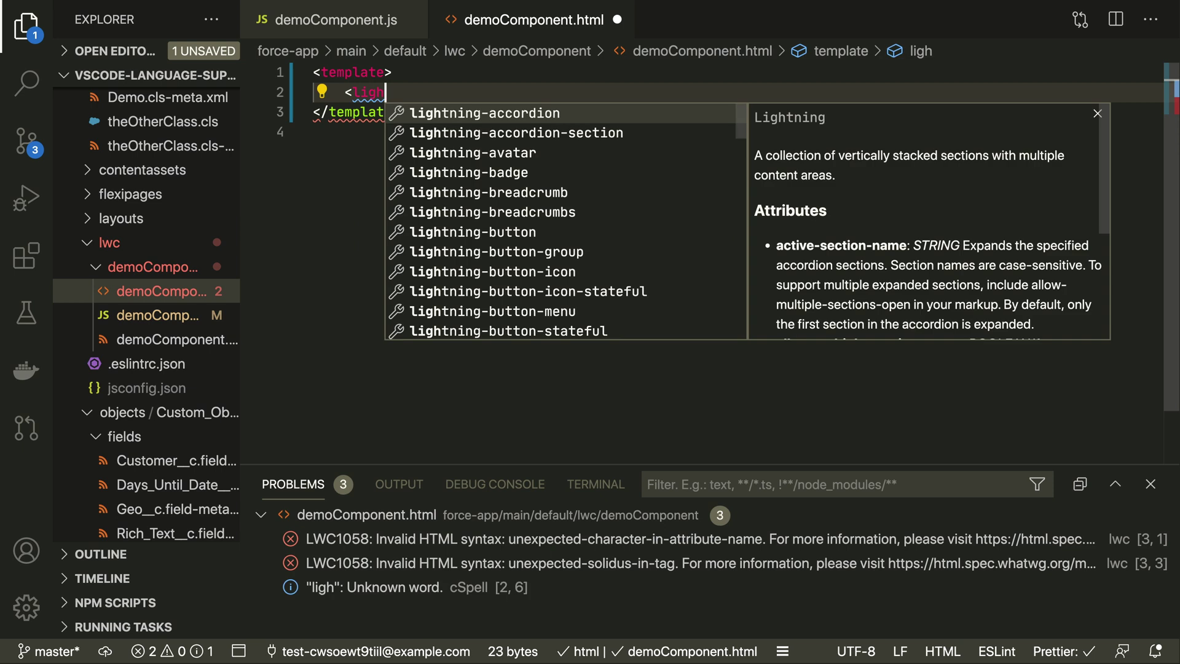
key(Down)
key(Down)
key(Down)
key(Down)
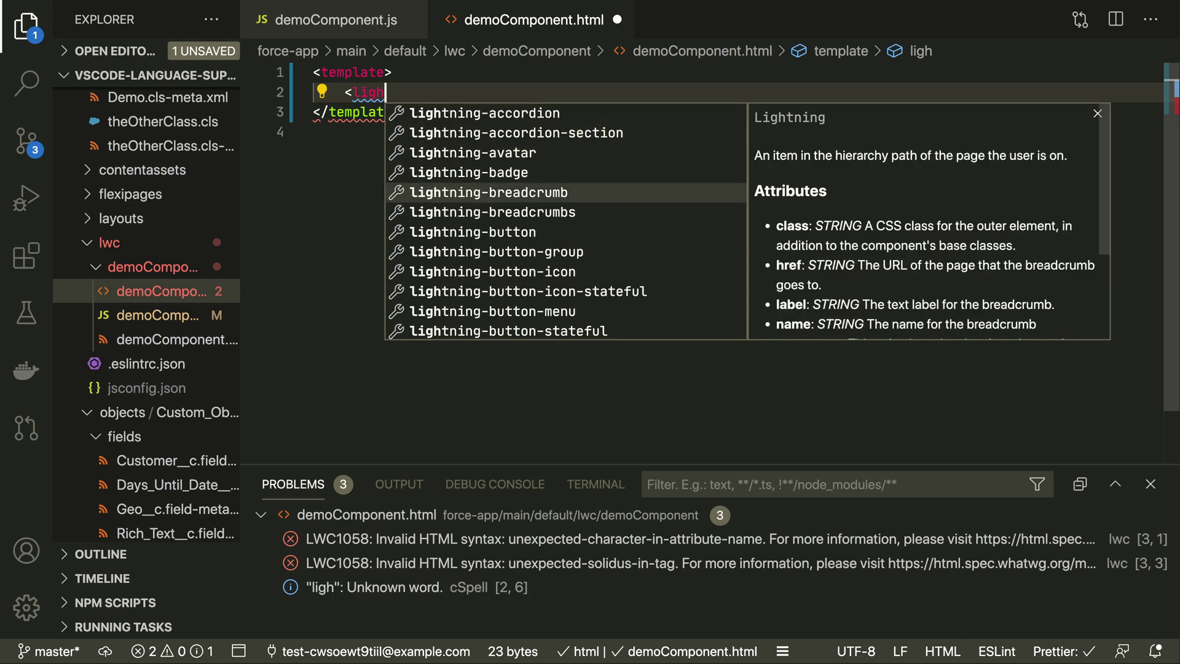
key(Down)
key(Down)
key(Return)
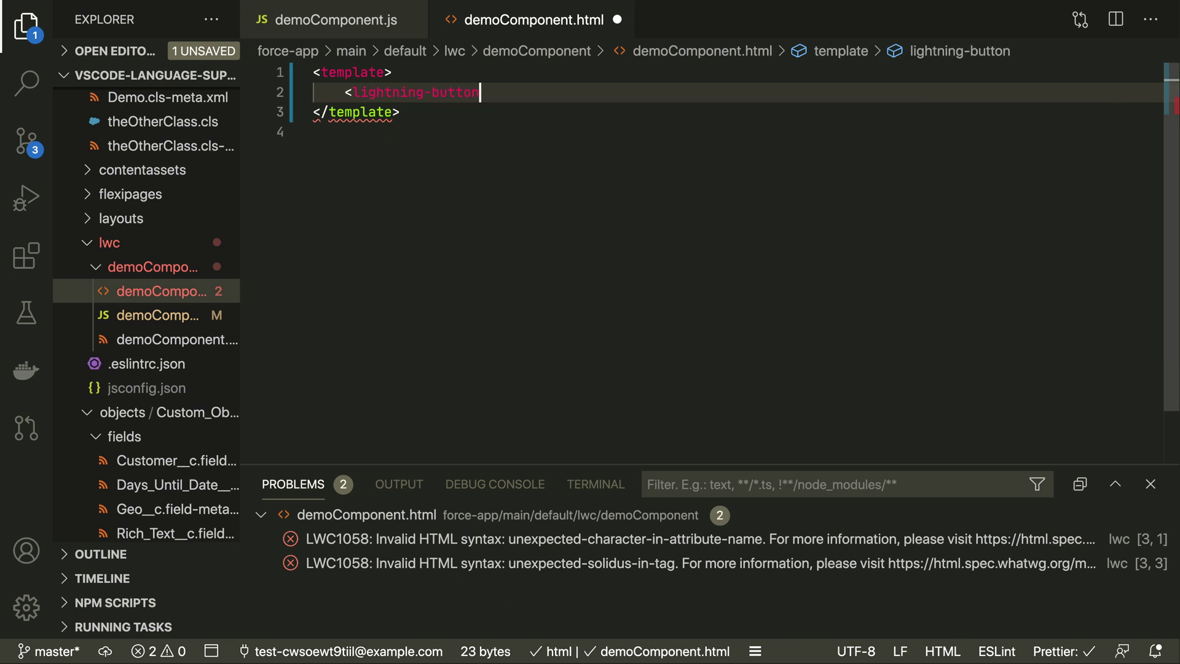
Step: Give the lightning-button a label="hi" attribute and close the tag
key(ctrl+space)
text(la)
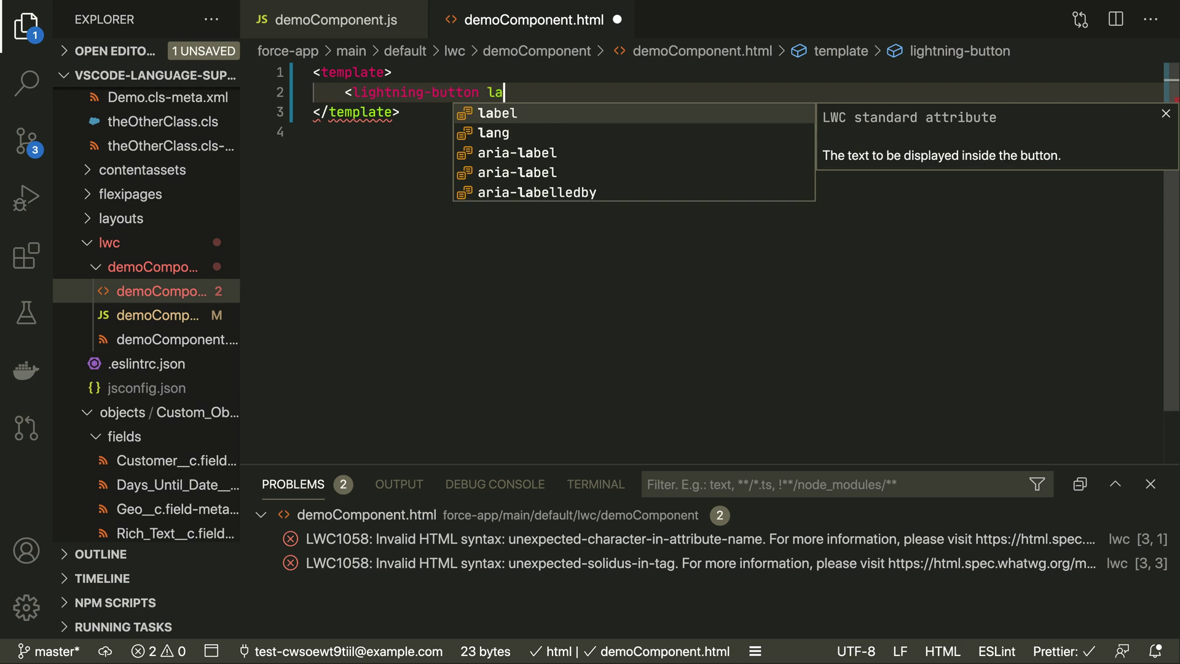
key(Return)
text(="hi)
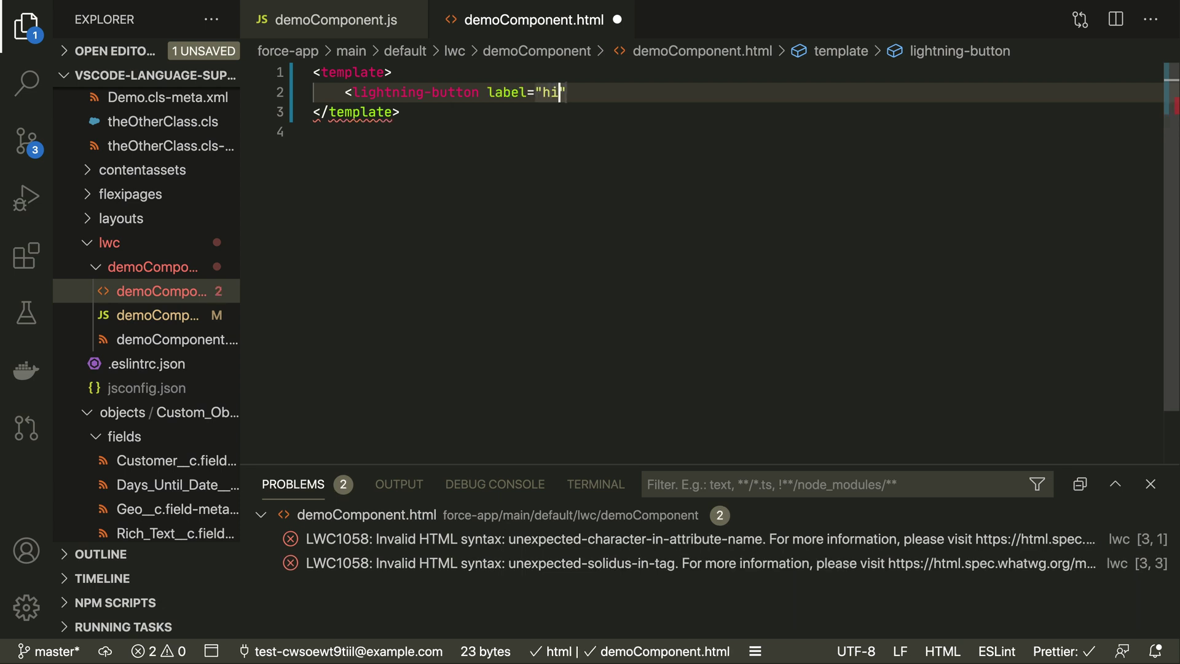
key(Right)
text(>)
mouse_move(417, 92)
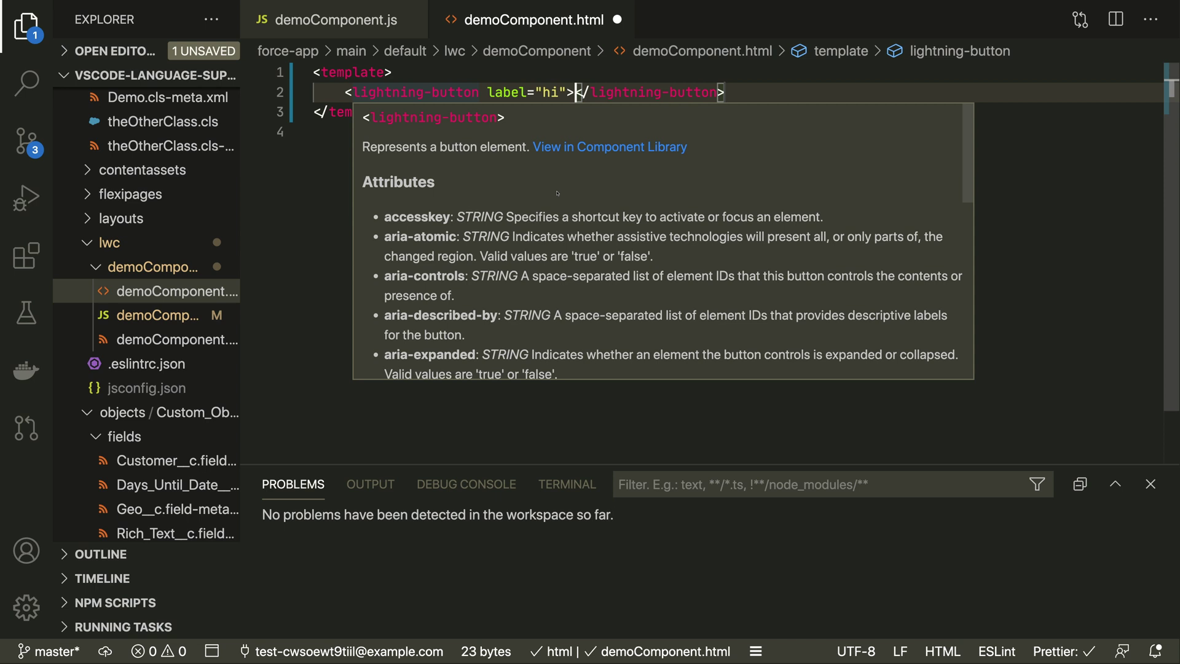
scroll(556, 193, down, 2)
scroll(556, 194, down, 2)
scroll(557, 195, down, 1)
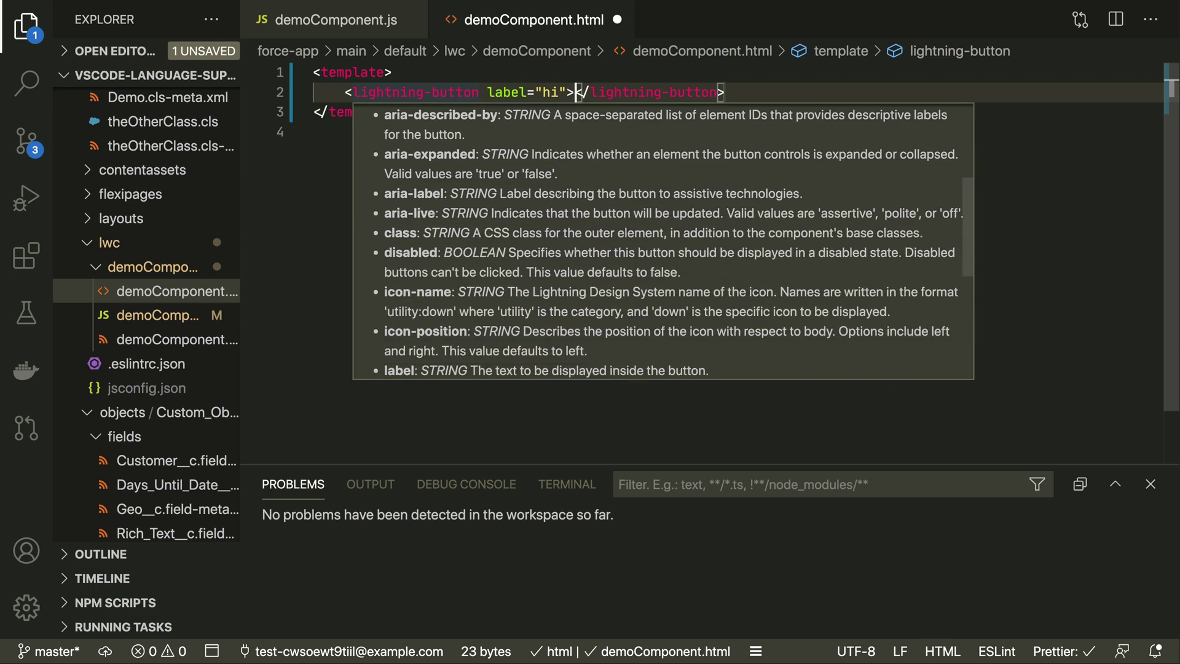
text(class="slds)
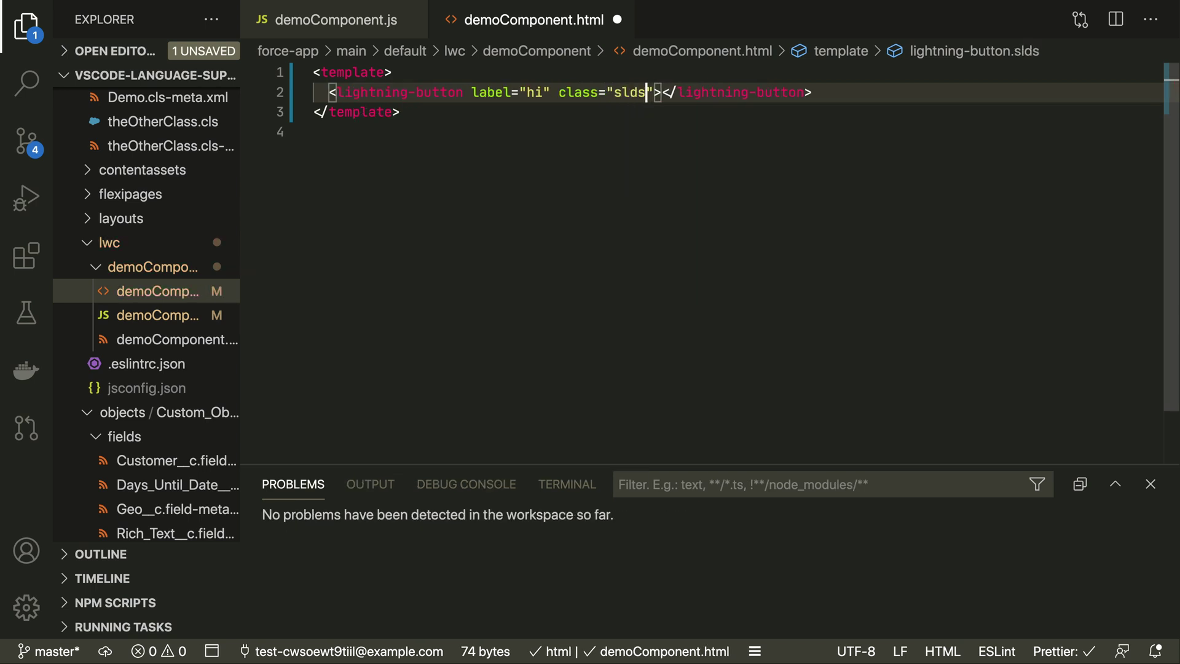
text(-)
scroll(543, 147, down, 1)
scroll(543, 148, down, 4)
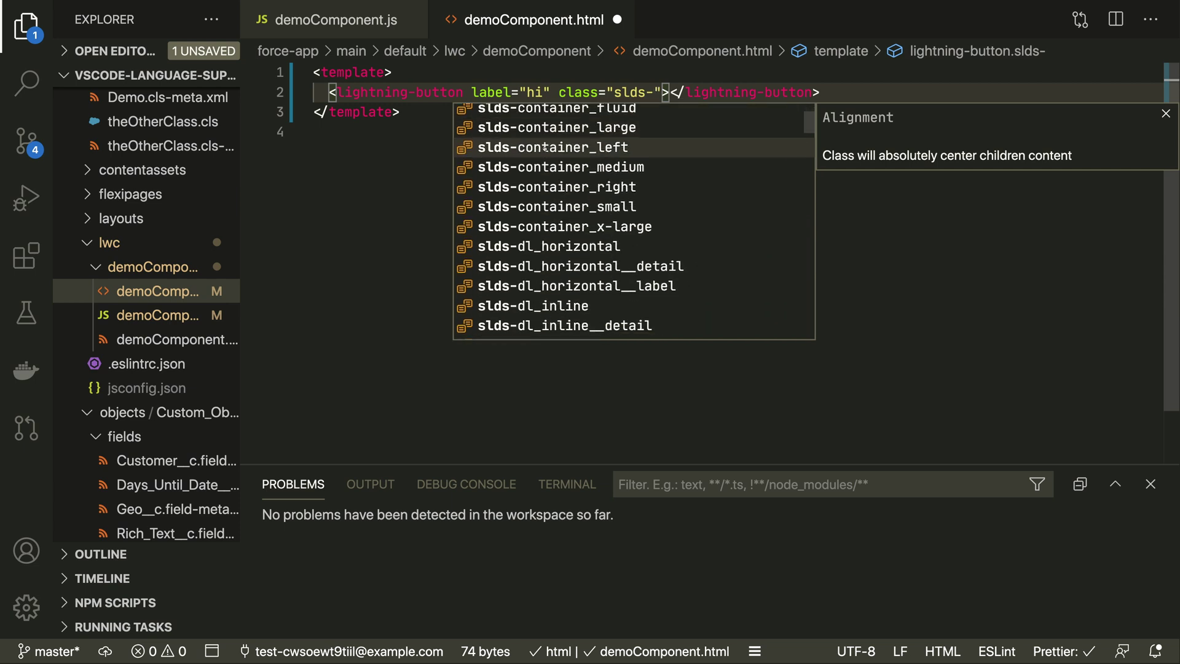
scroll(544, 146, down, 2)
scroll(543, 147, down, 5)
scroll(593, 278, down, 5)
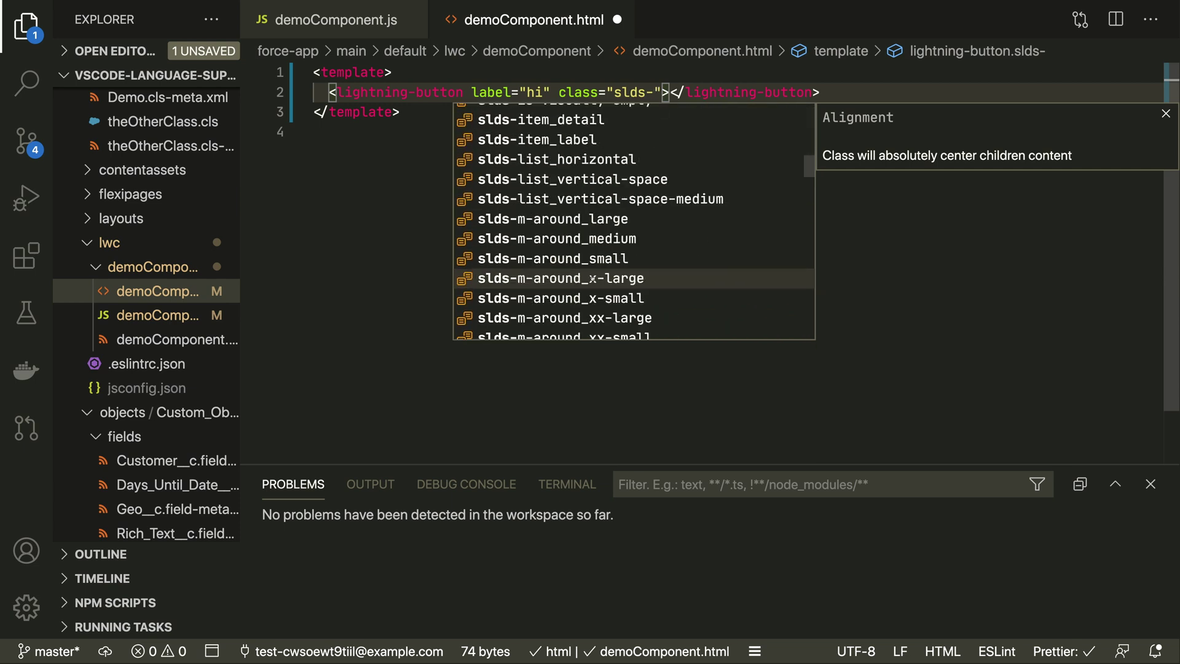
scroll(592, 278, down, 8)
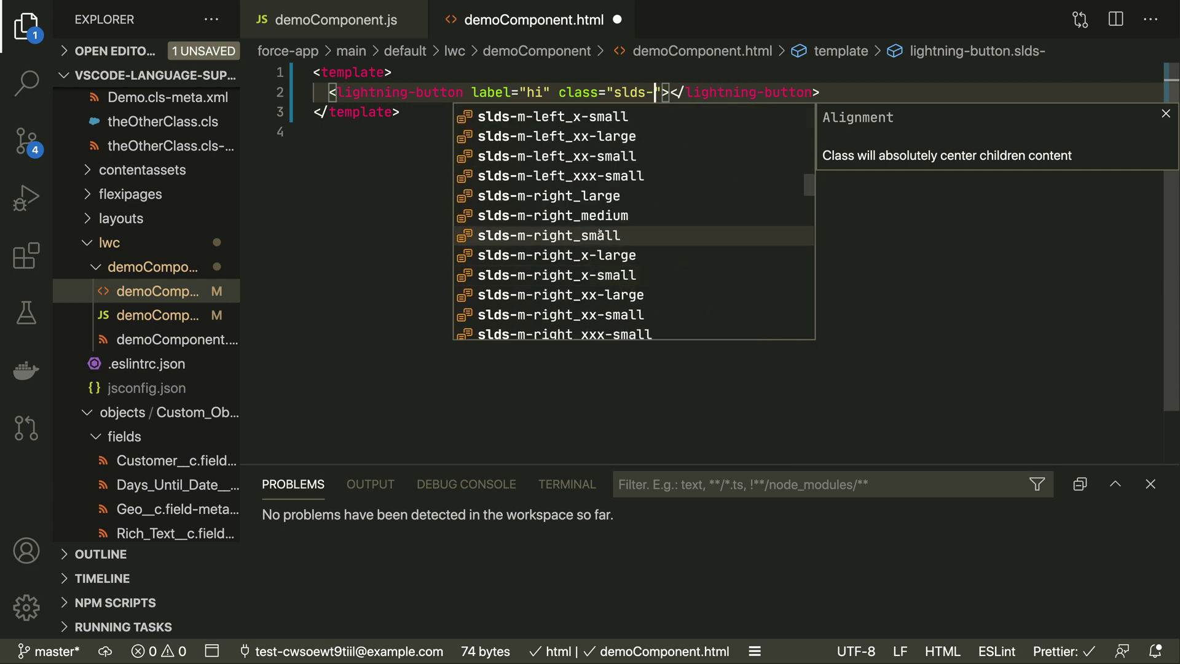
Step: Pick slds-m-right_medium from the SLDS class completions for the button
click(608, 213)
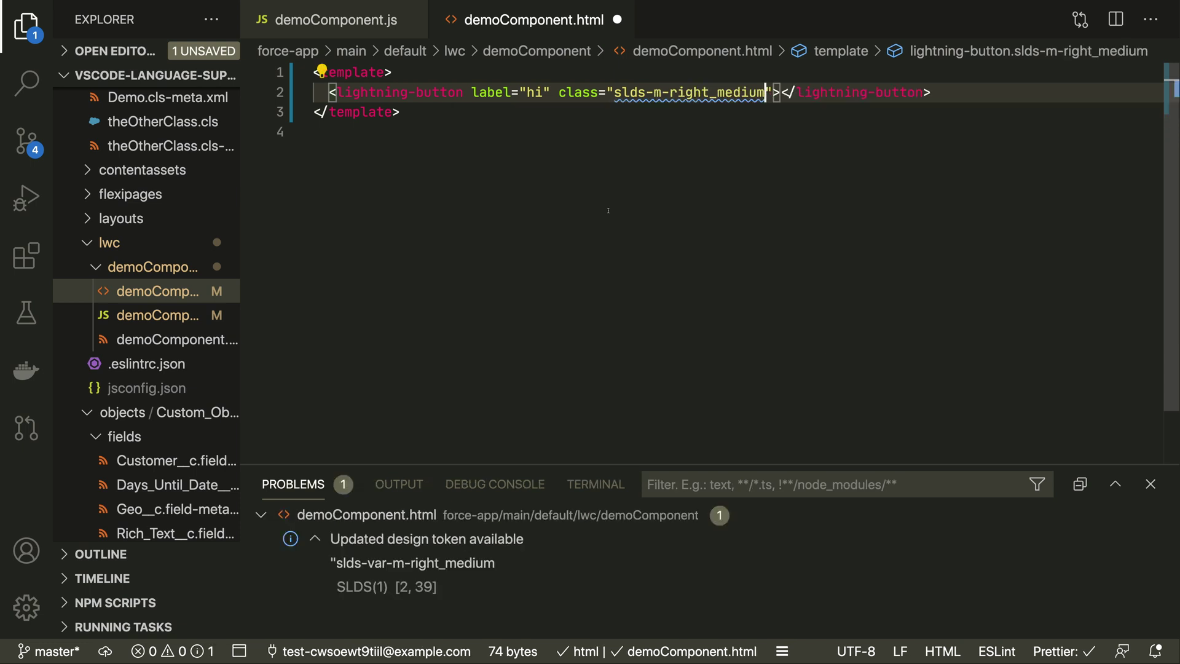